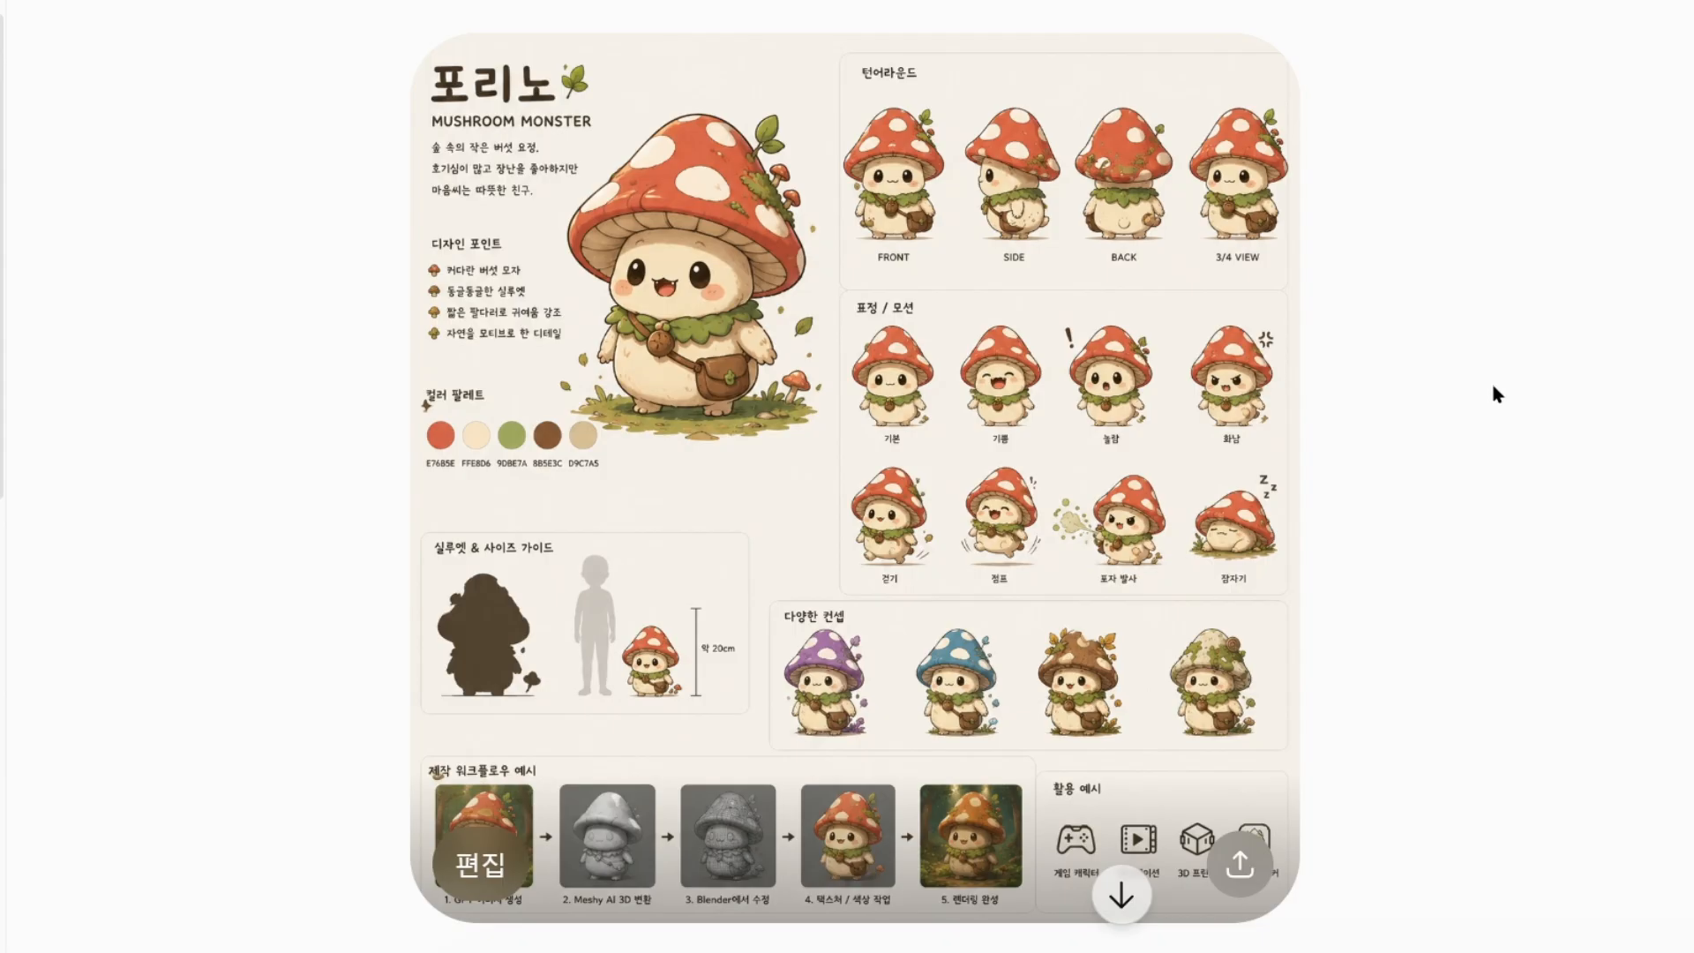
- Save the mushroom character image and load it into Meshy to generate a 3D model from it
left_click(1222, 891)
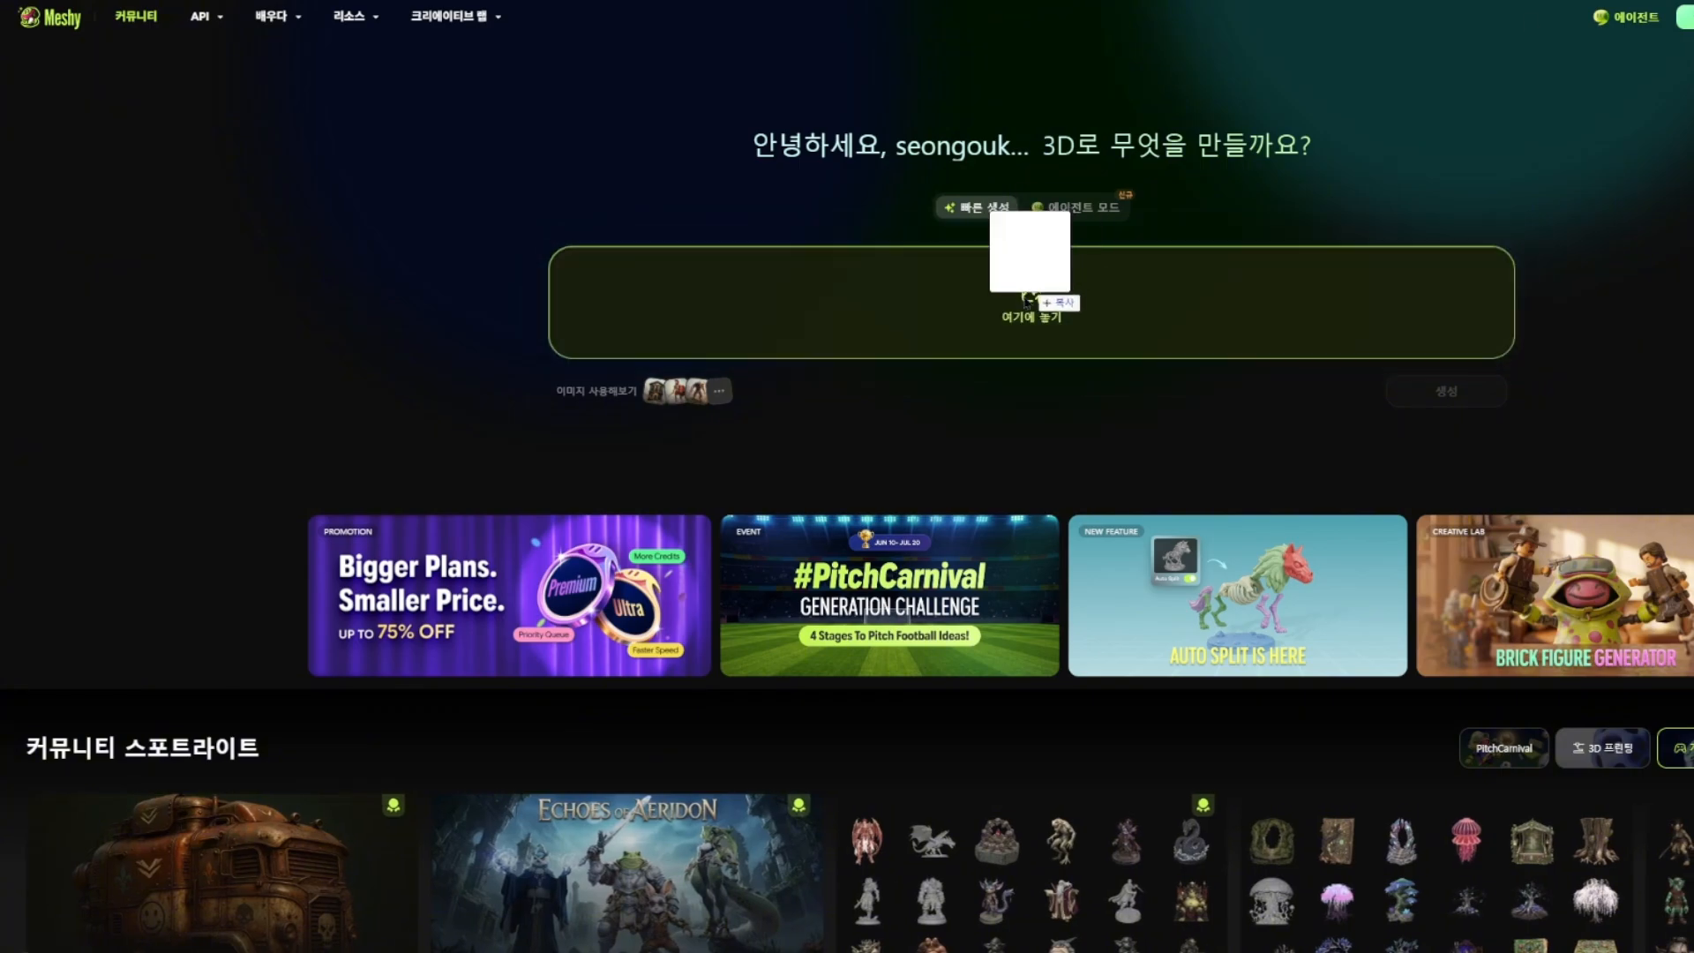
left_click_drag(1059, 294, 1050, 300)
left_click(1458, 397)
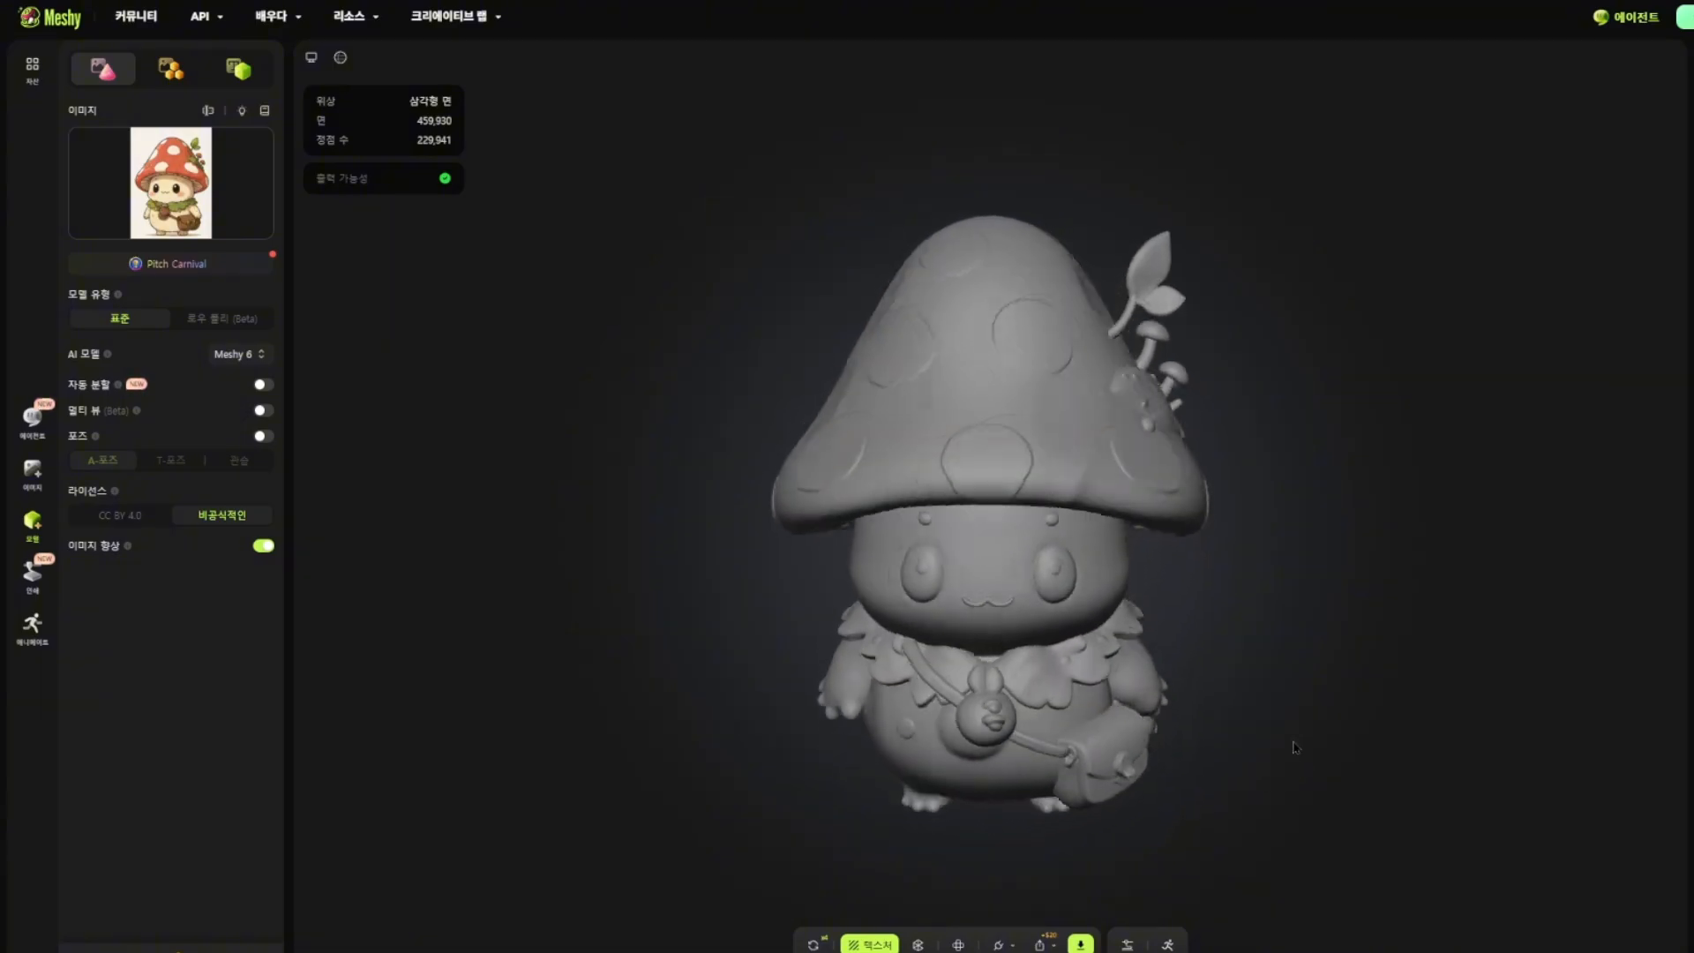
- Remesh the generated mushroom model into quad faces and toggle the wireframe display to check its topology
left_click(918, 945)
left_click(895, 896)
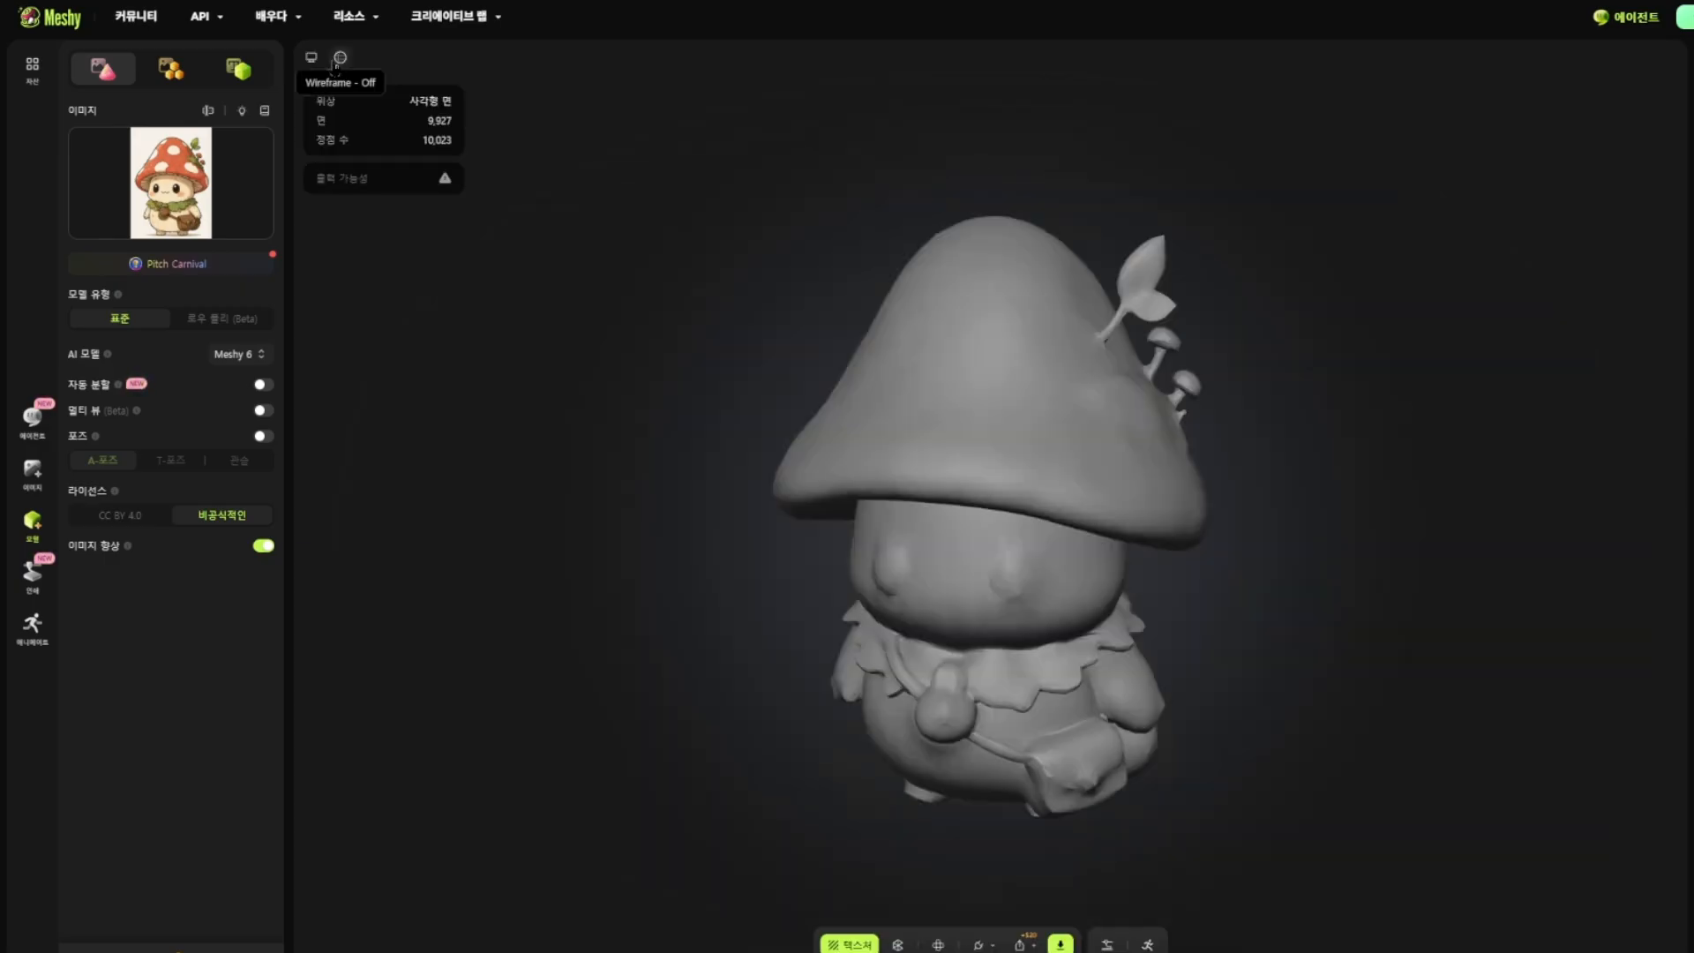
left_click(340, 58)
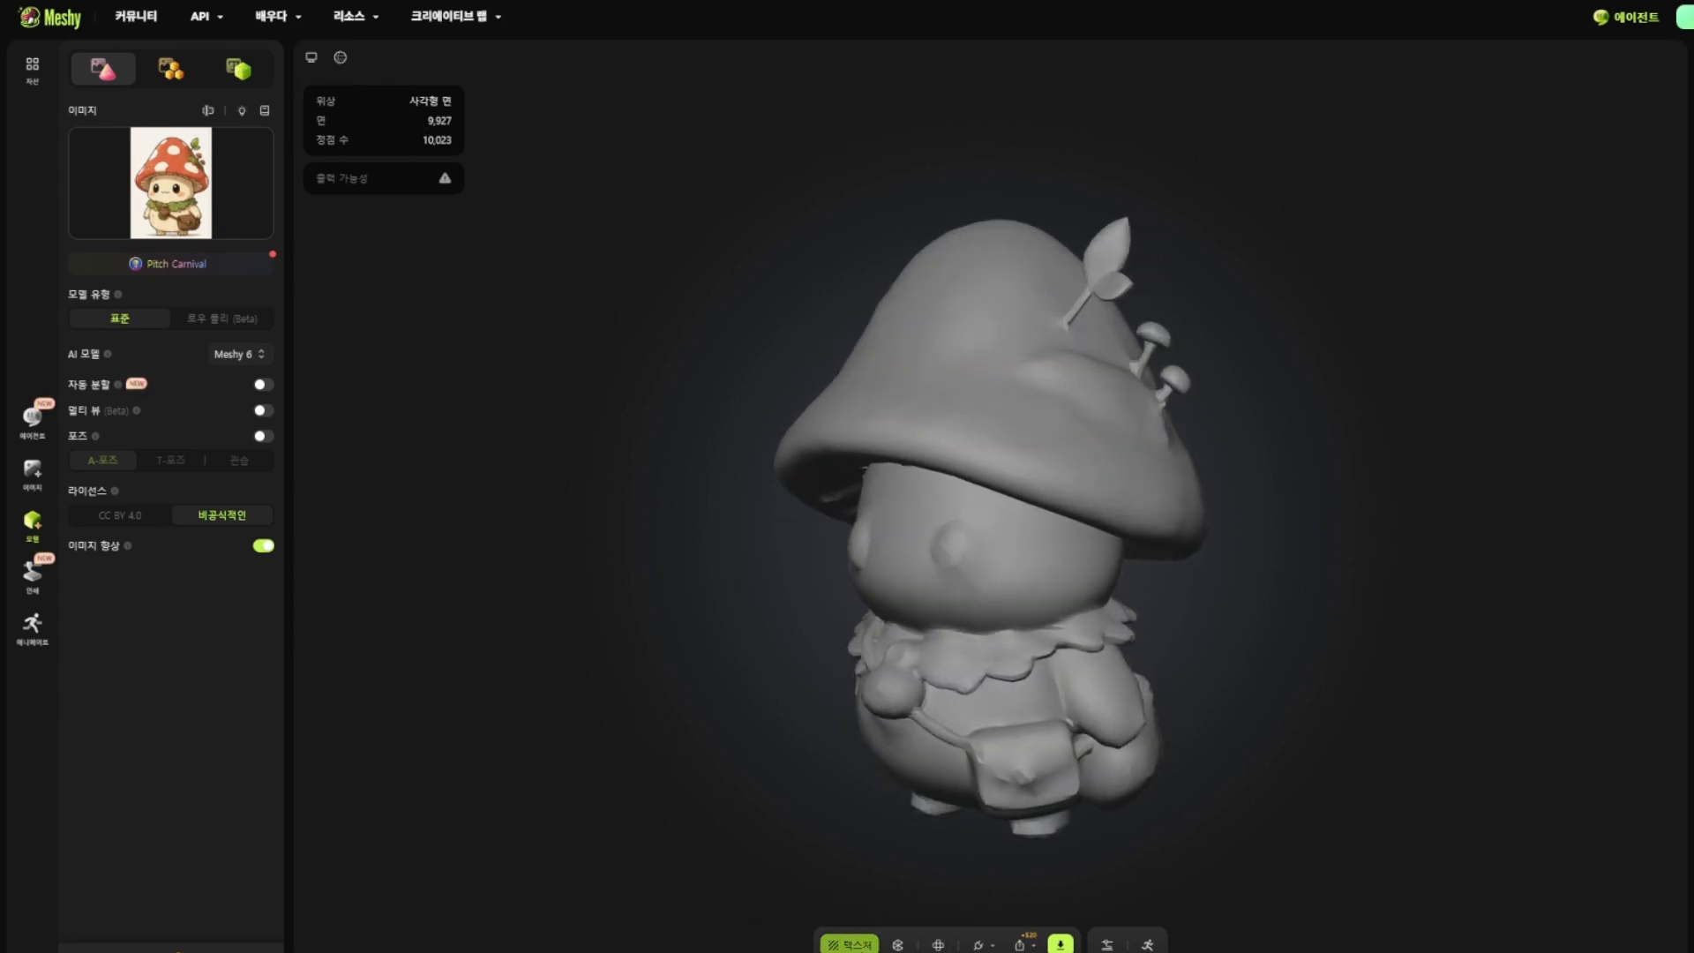
- Texture the remeshed model from the reference image using Meshy 6 with PBR maps, and download it in obj format
left_click(850, 944)
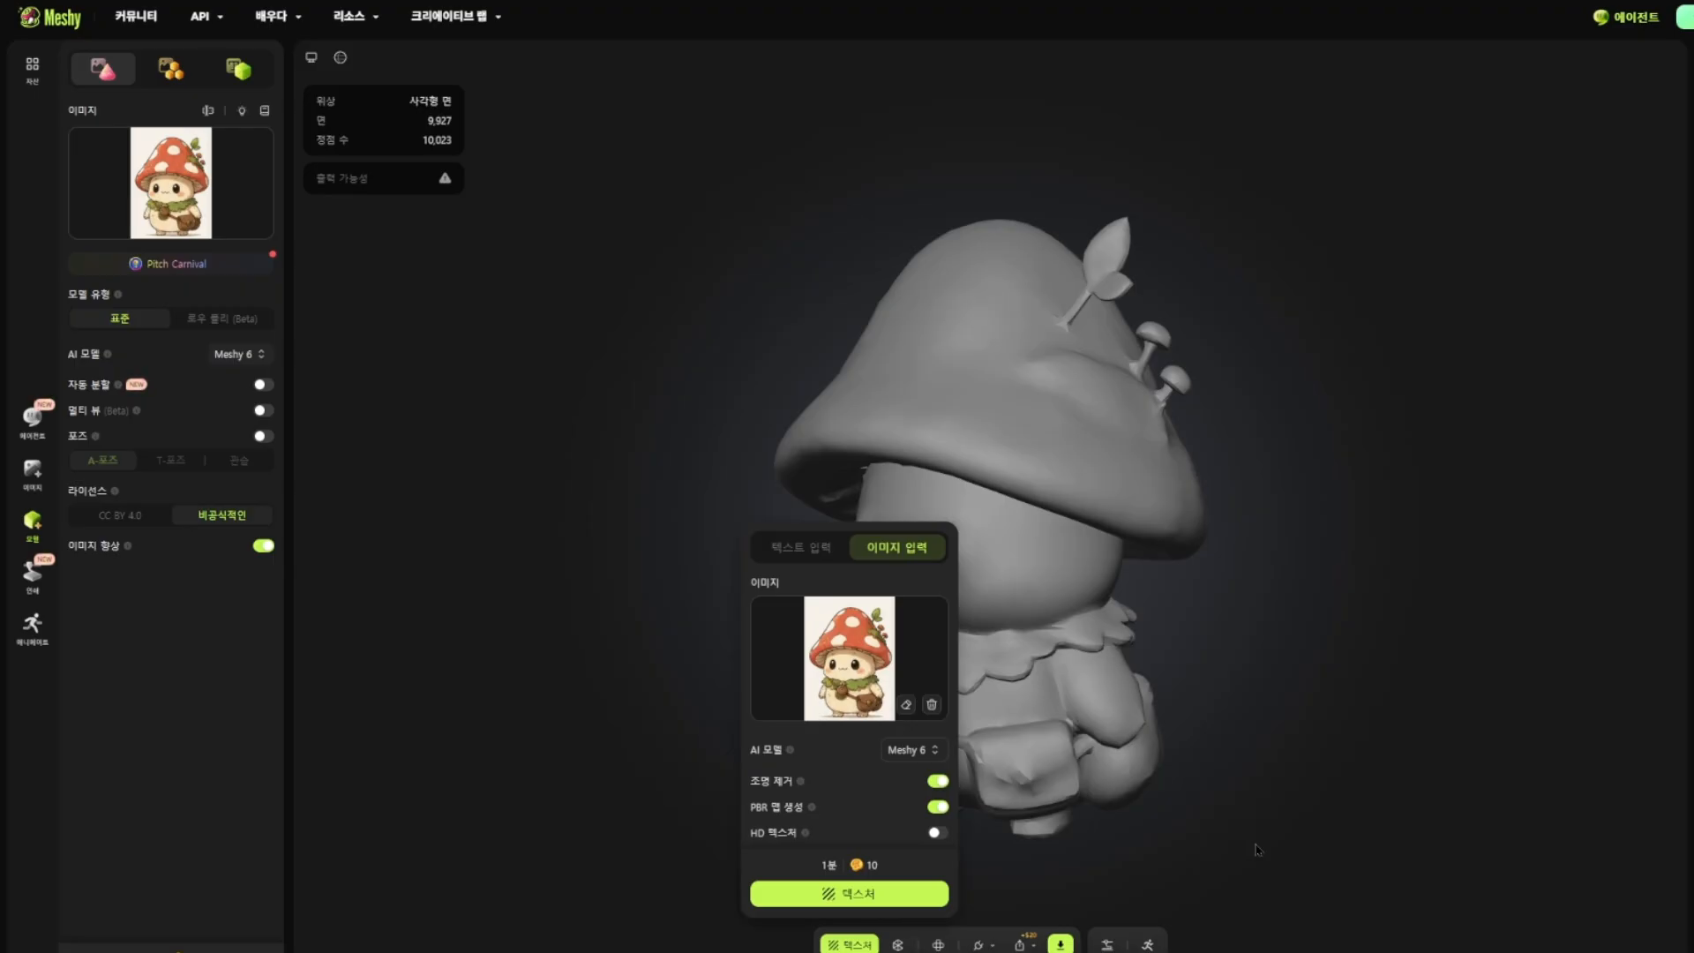
left_click(1258, 849)
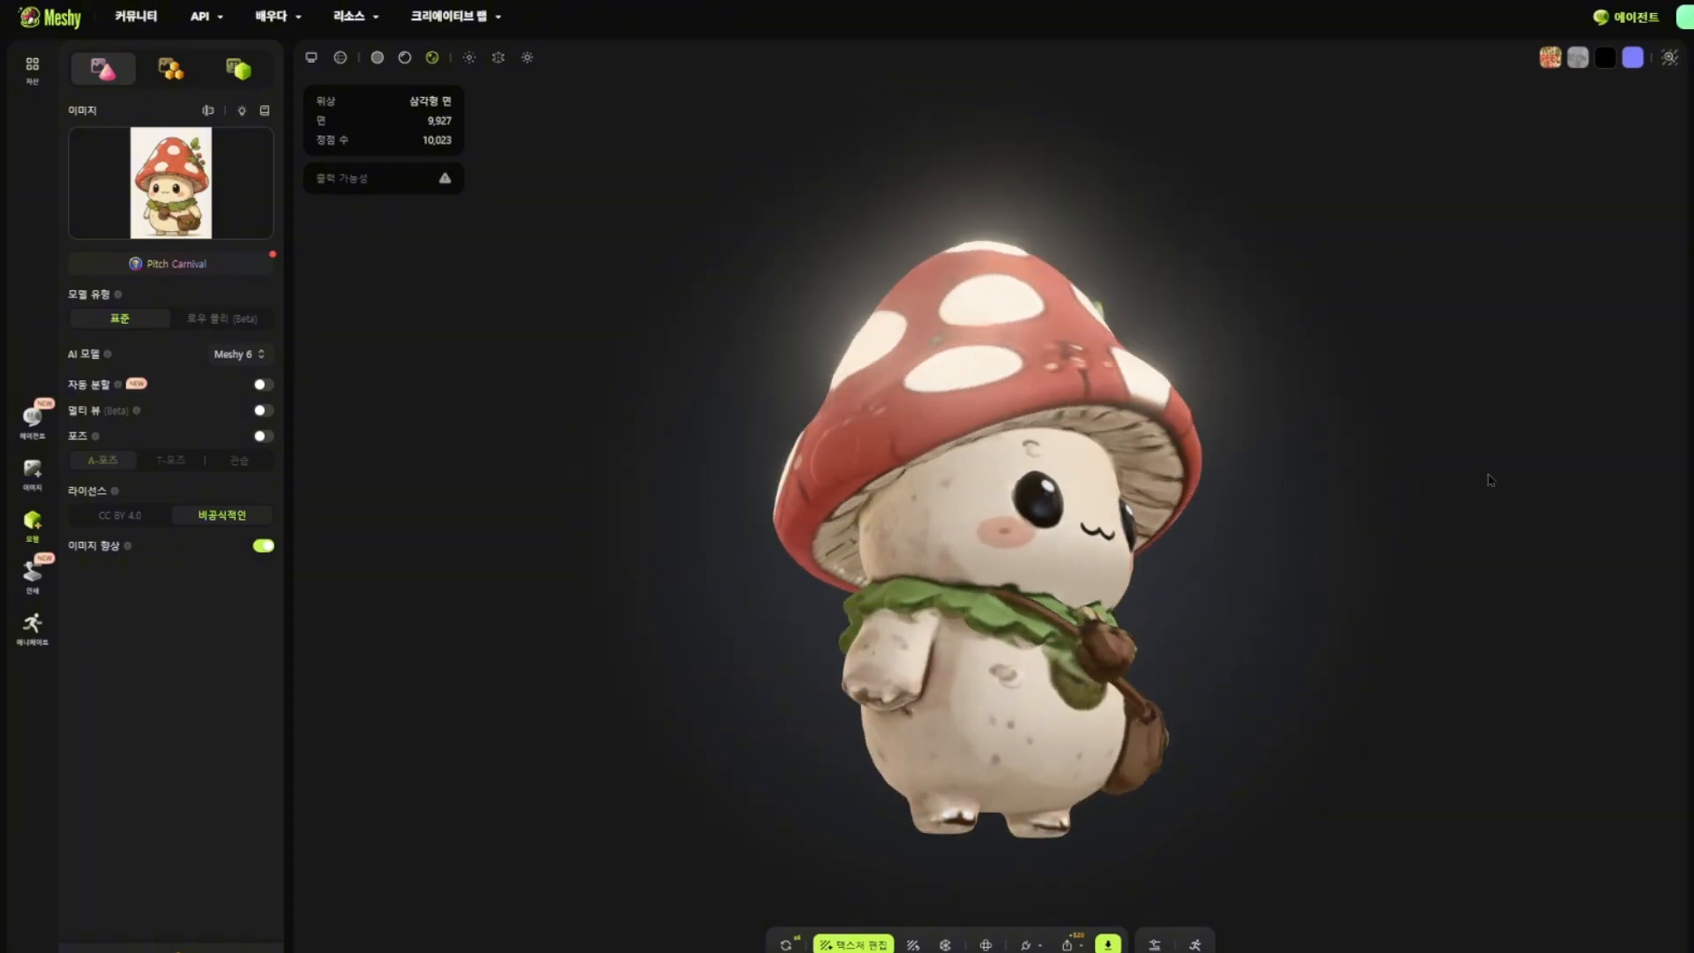
left_click_drag(660, 604, 1235, 565)
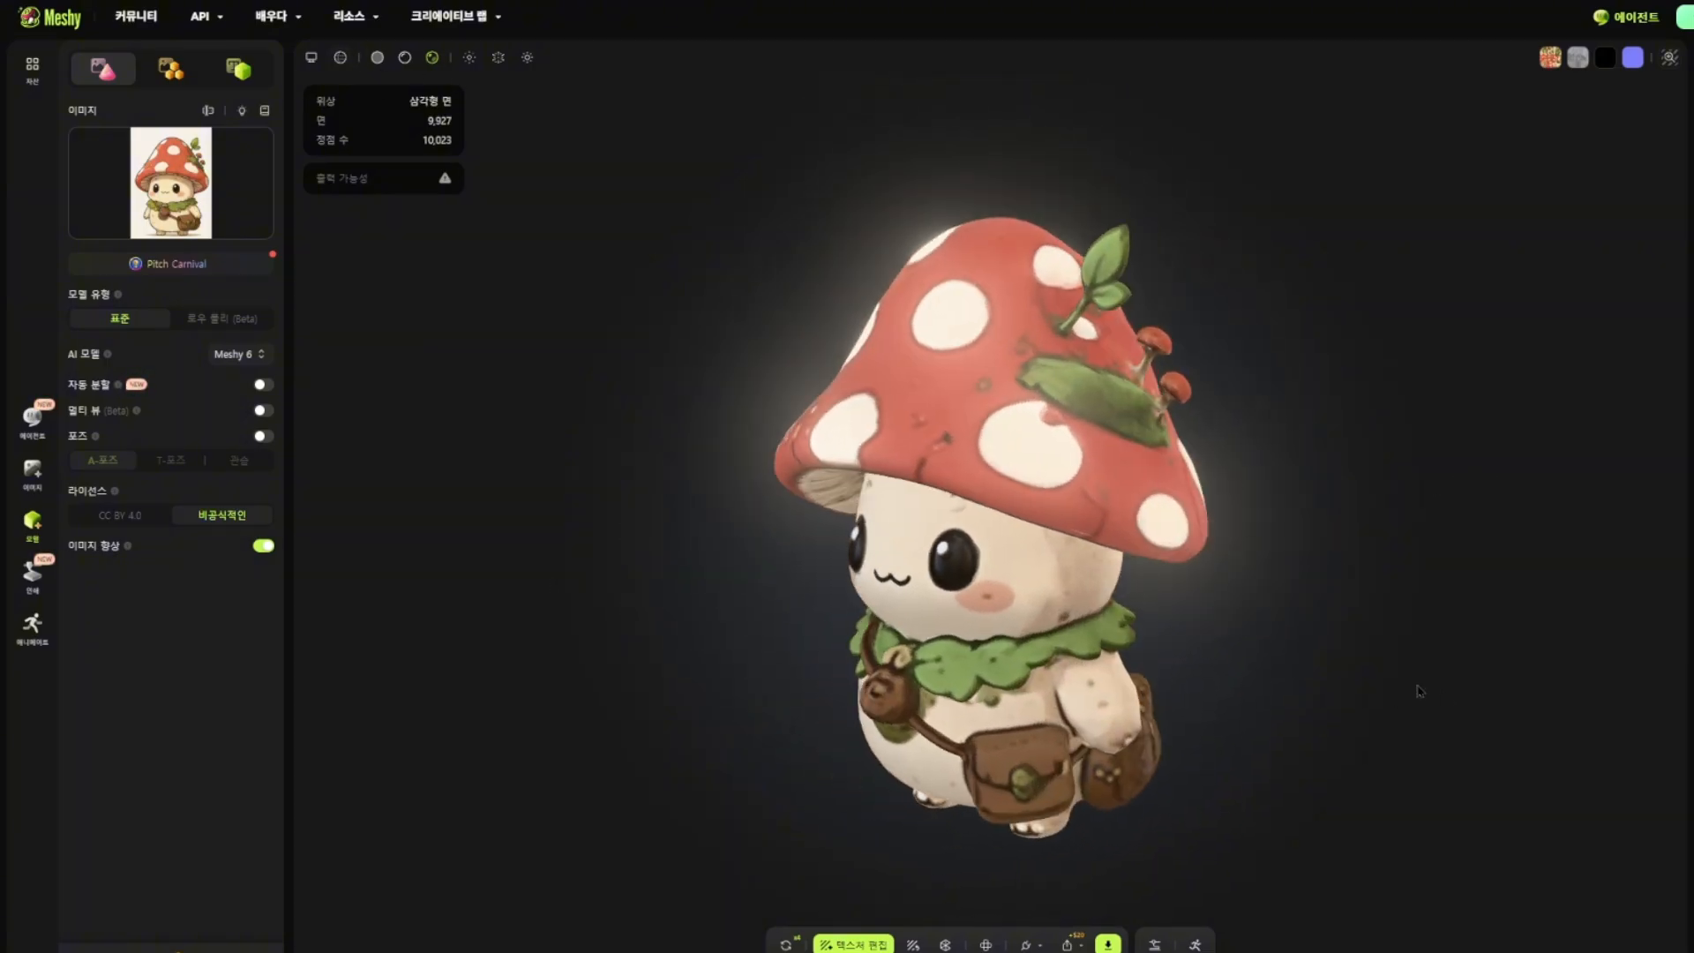
left_click(1108, 944)
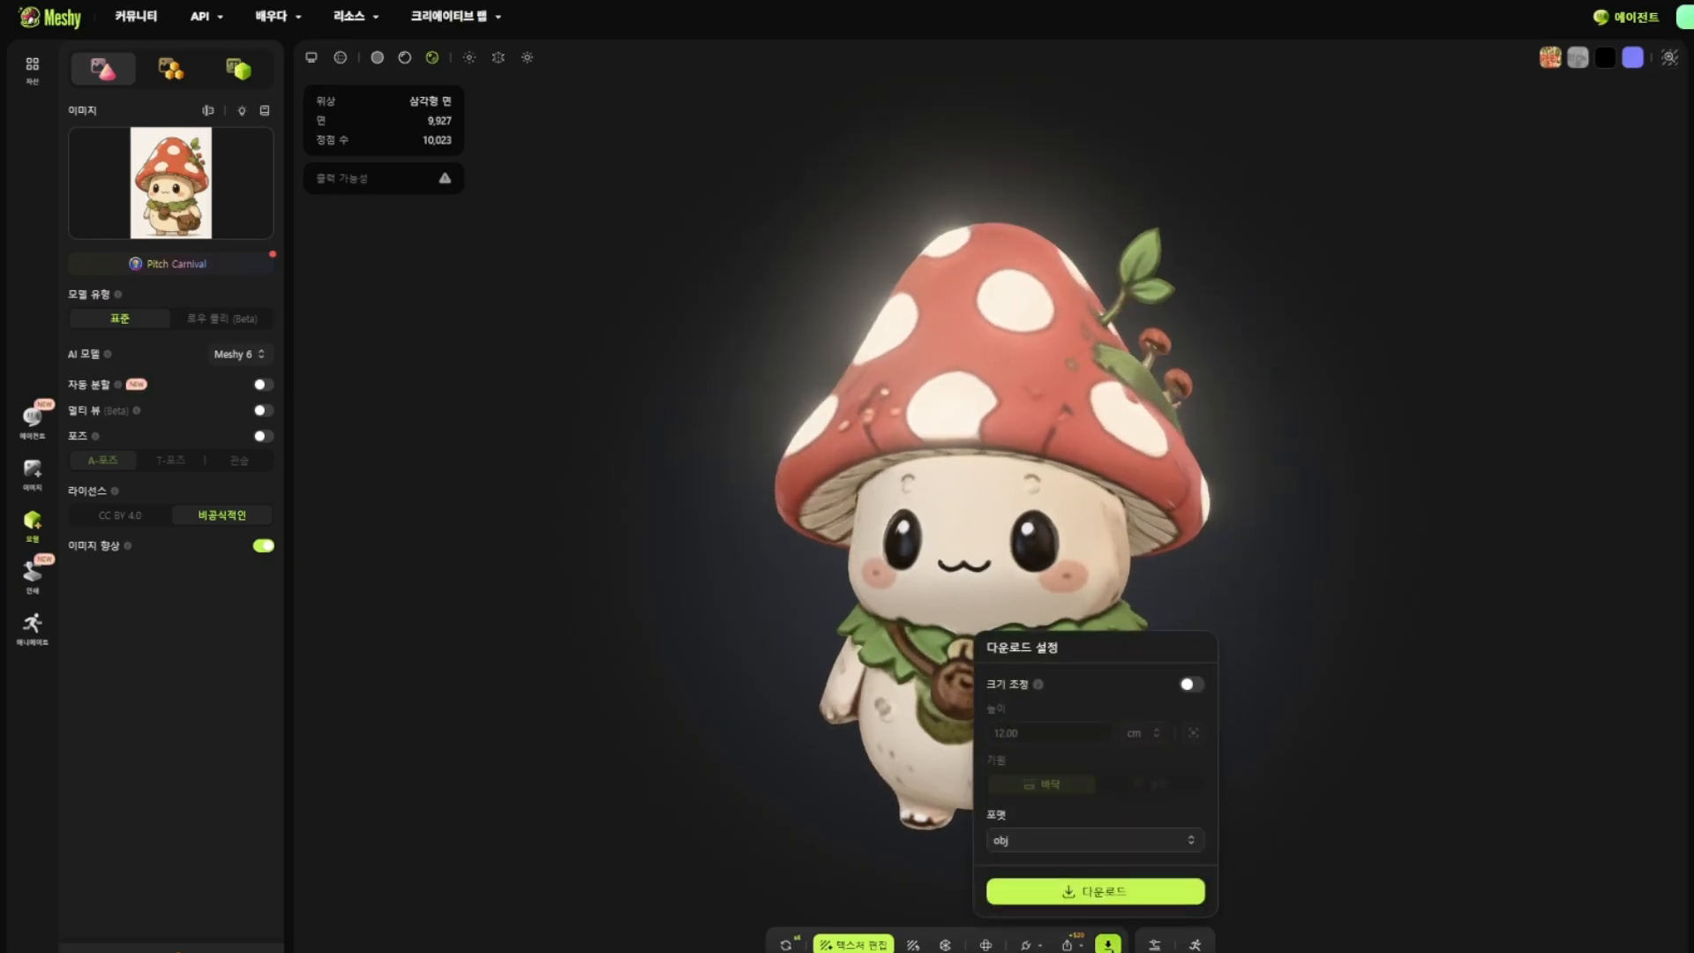
left_click(1114, 893)
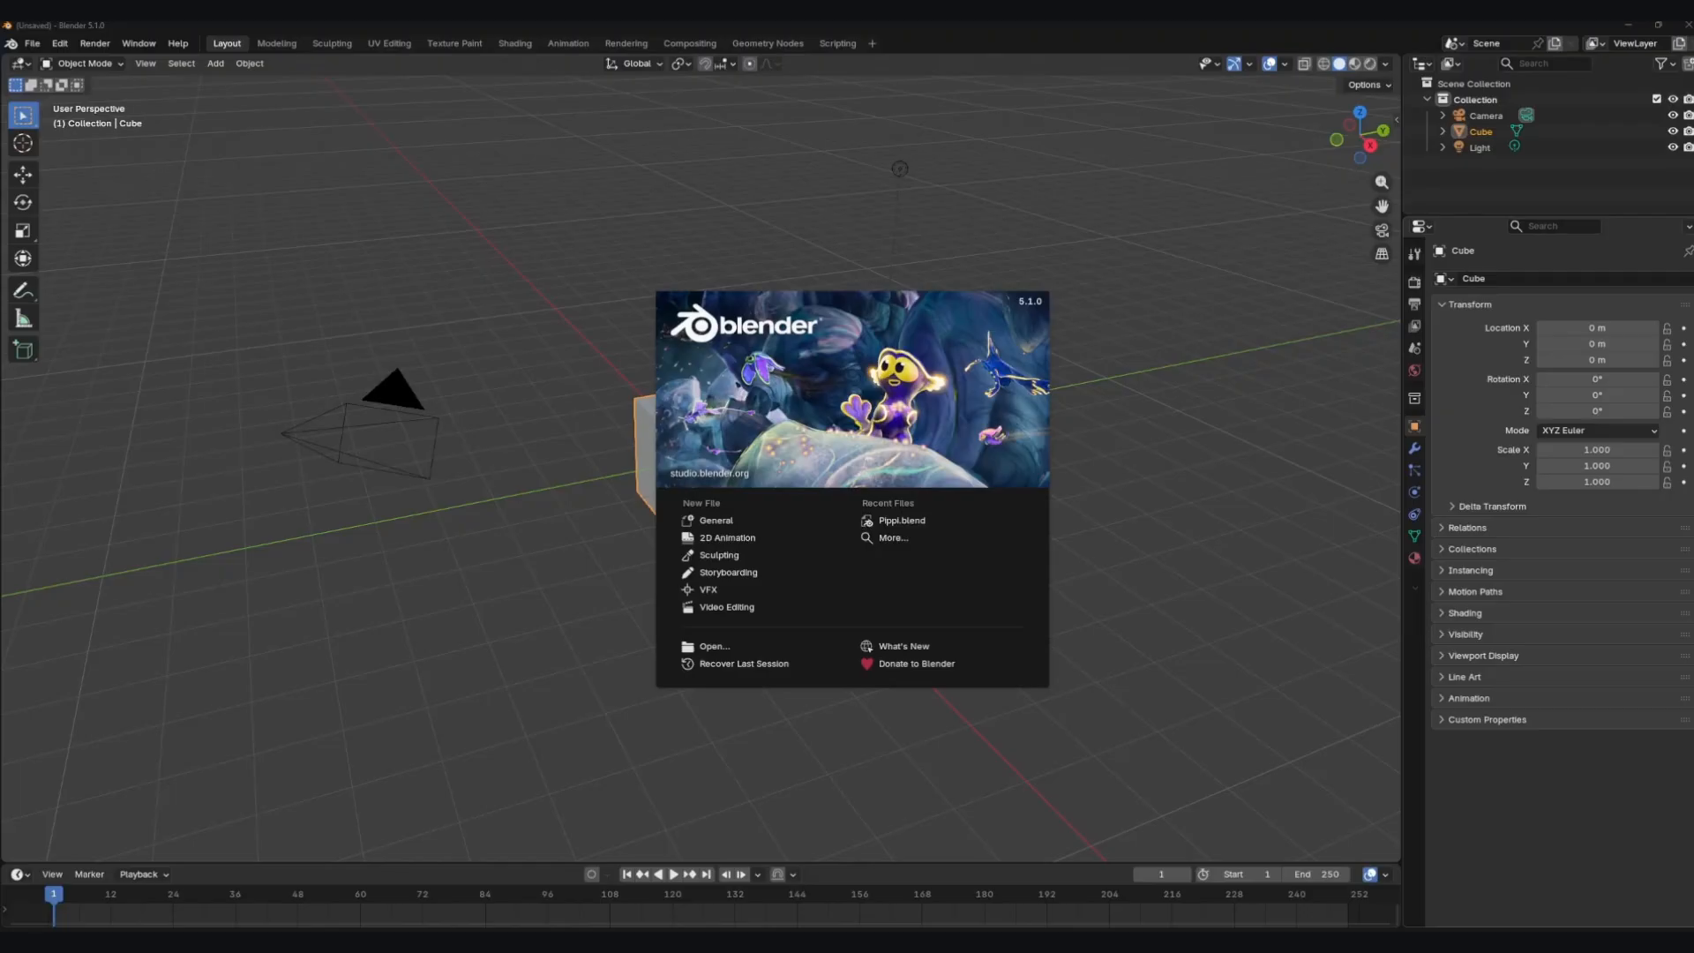
- In Blender, delete the default cube and import the downloaded OBJ mushroom model
left_click(876, 409)
key("Delete")
left_click(32, 43)
mouse_move(64, 270)
left_click(247, 319)
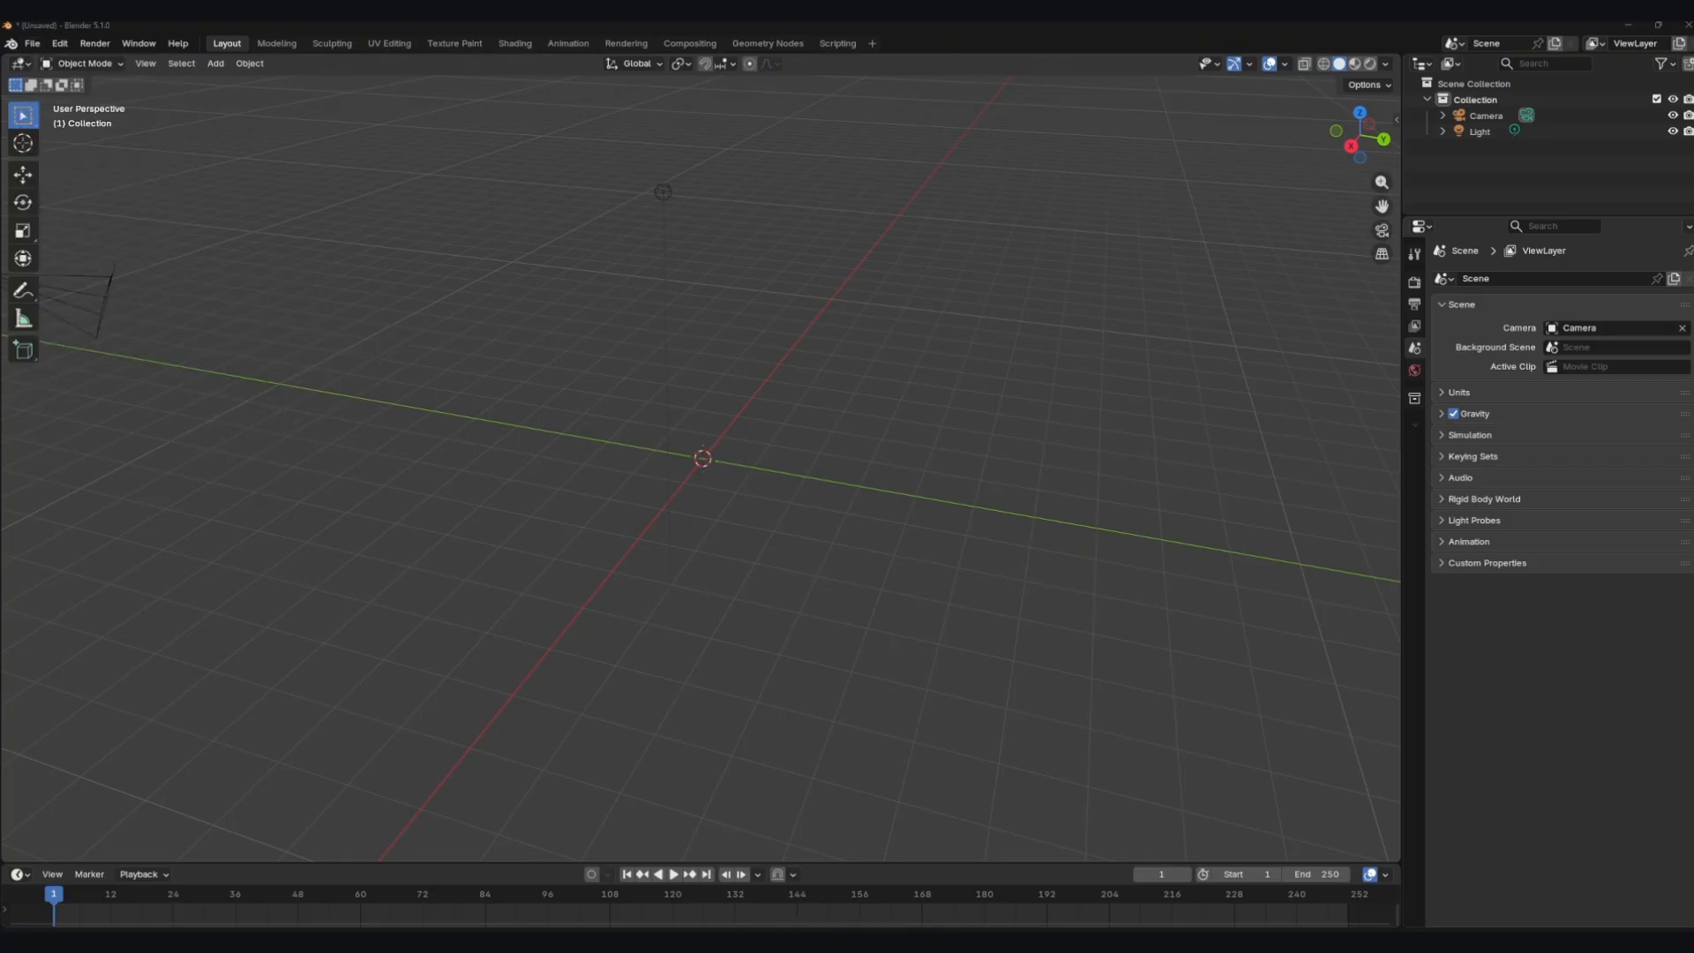
- Raise the mushroom model along Z to 0.96278 m so its feet meet the floor, and display it in Material Preview shading
key("KP_1")
key("g")
key("z")
left_click(882, 379)
left_click(1370, 63)
mouse_move(881, 379)
middle_mouse_down()
mouse_move(914, 530)
mouse_move(1020, 512)
mouse_move(955, 510)
middle_mouse_up()
left_click(1021, 512)
key("z")
left_click(957, 597)
mouse_move(957, 597)
middle_mouse_down()
mouse_move(1012, 622)
mouse_move(957, 654)
middle_mouse_up()
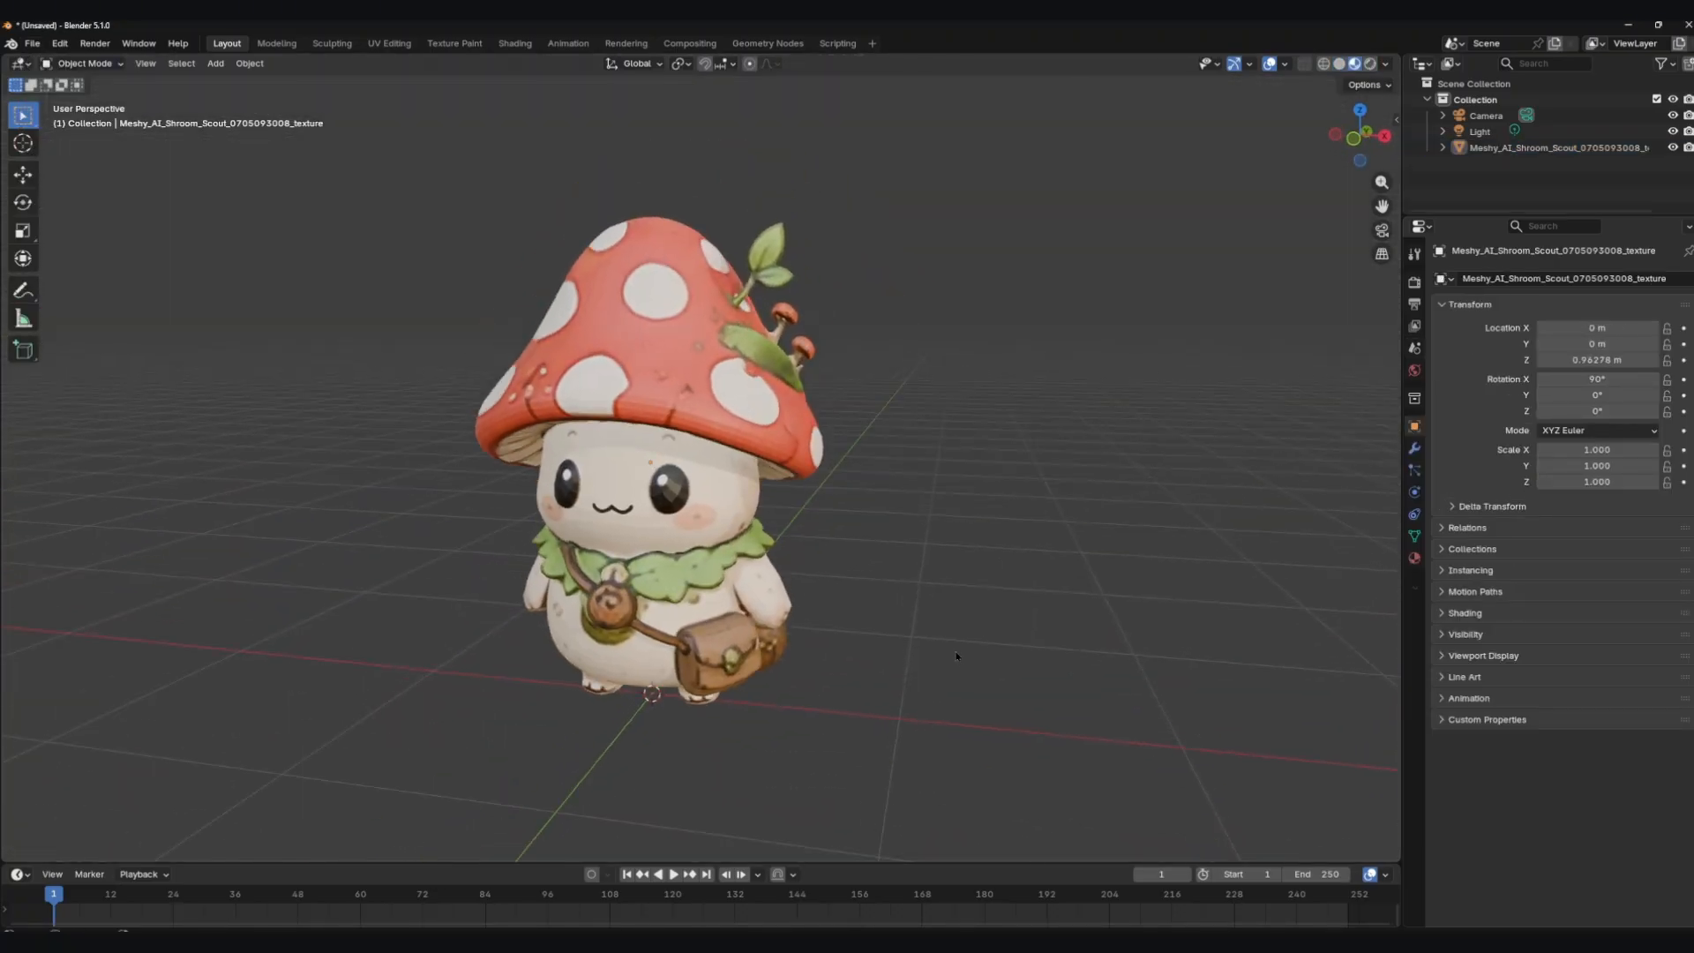
- Examine the mushroom model's mesh topology in Edit Mode and return to Object Mode
scroll(962, 655, "down", 1)
scroll(963, 656, "up", 1)
key("Tab")
middle_click_drag(1110, 611, 1152, 605)
key("Tab")
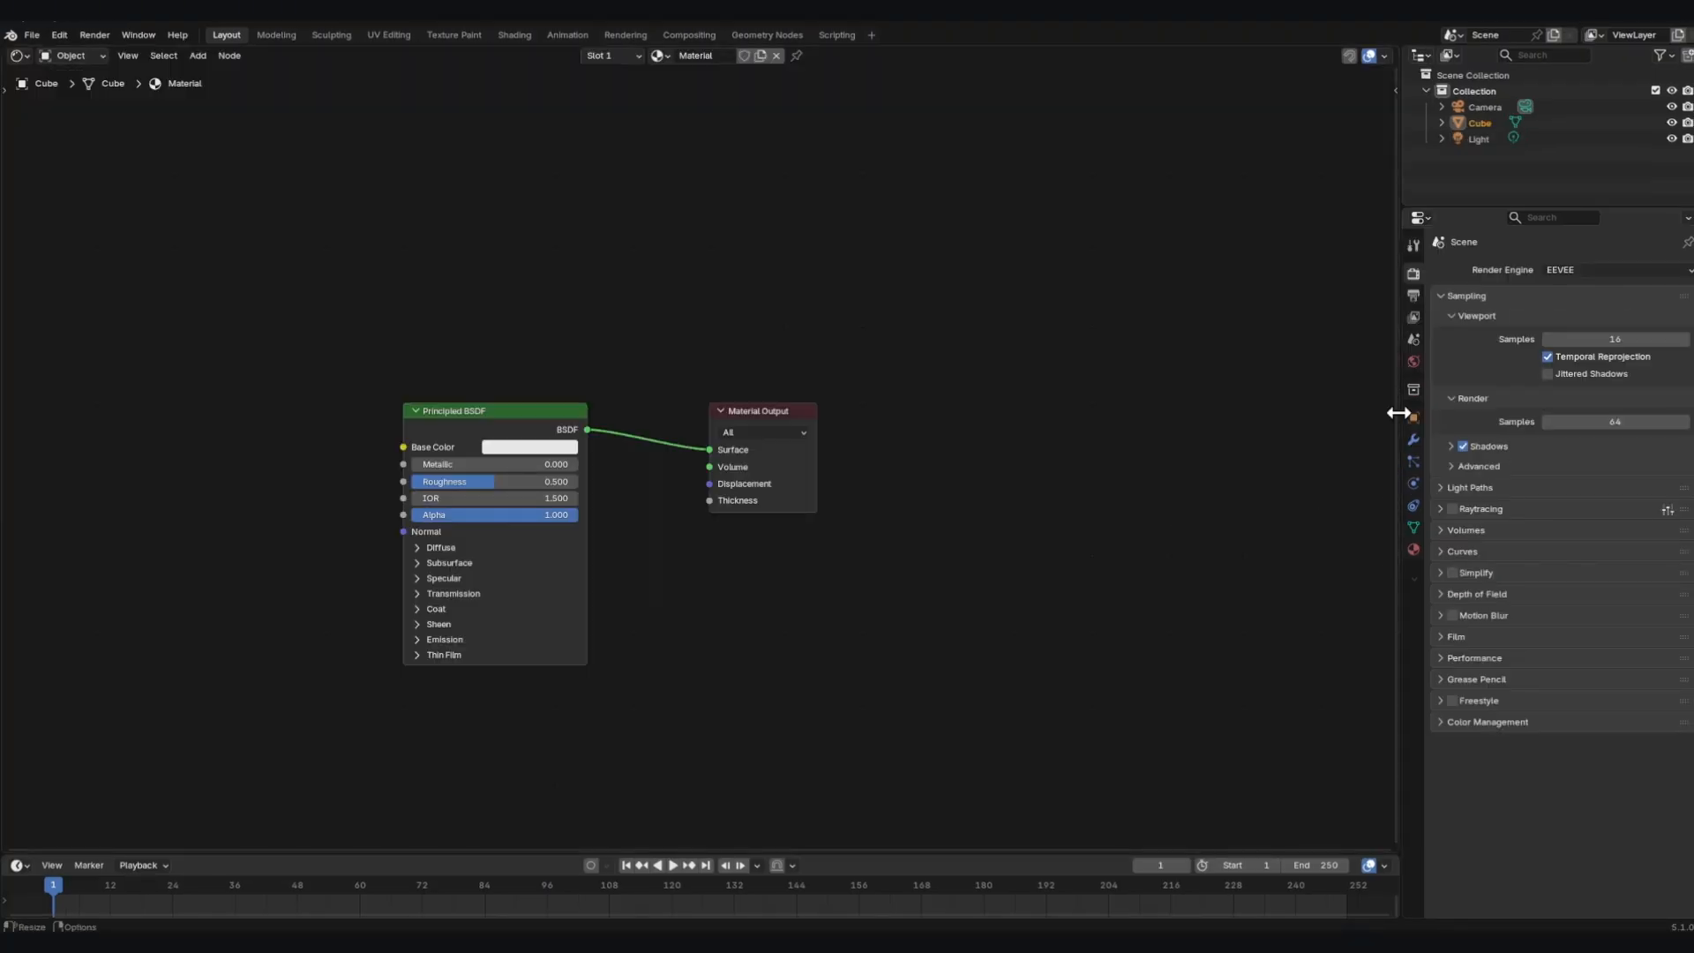
- Enable a transparent film background in the EEVEE render settings and set the colour management view to Standard
left_click(1457, 637)
left_click(1488, 785)
scroll(1483, 750, "down", 2)
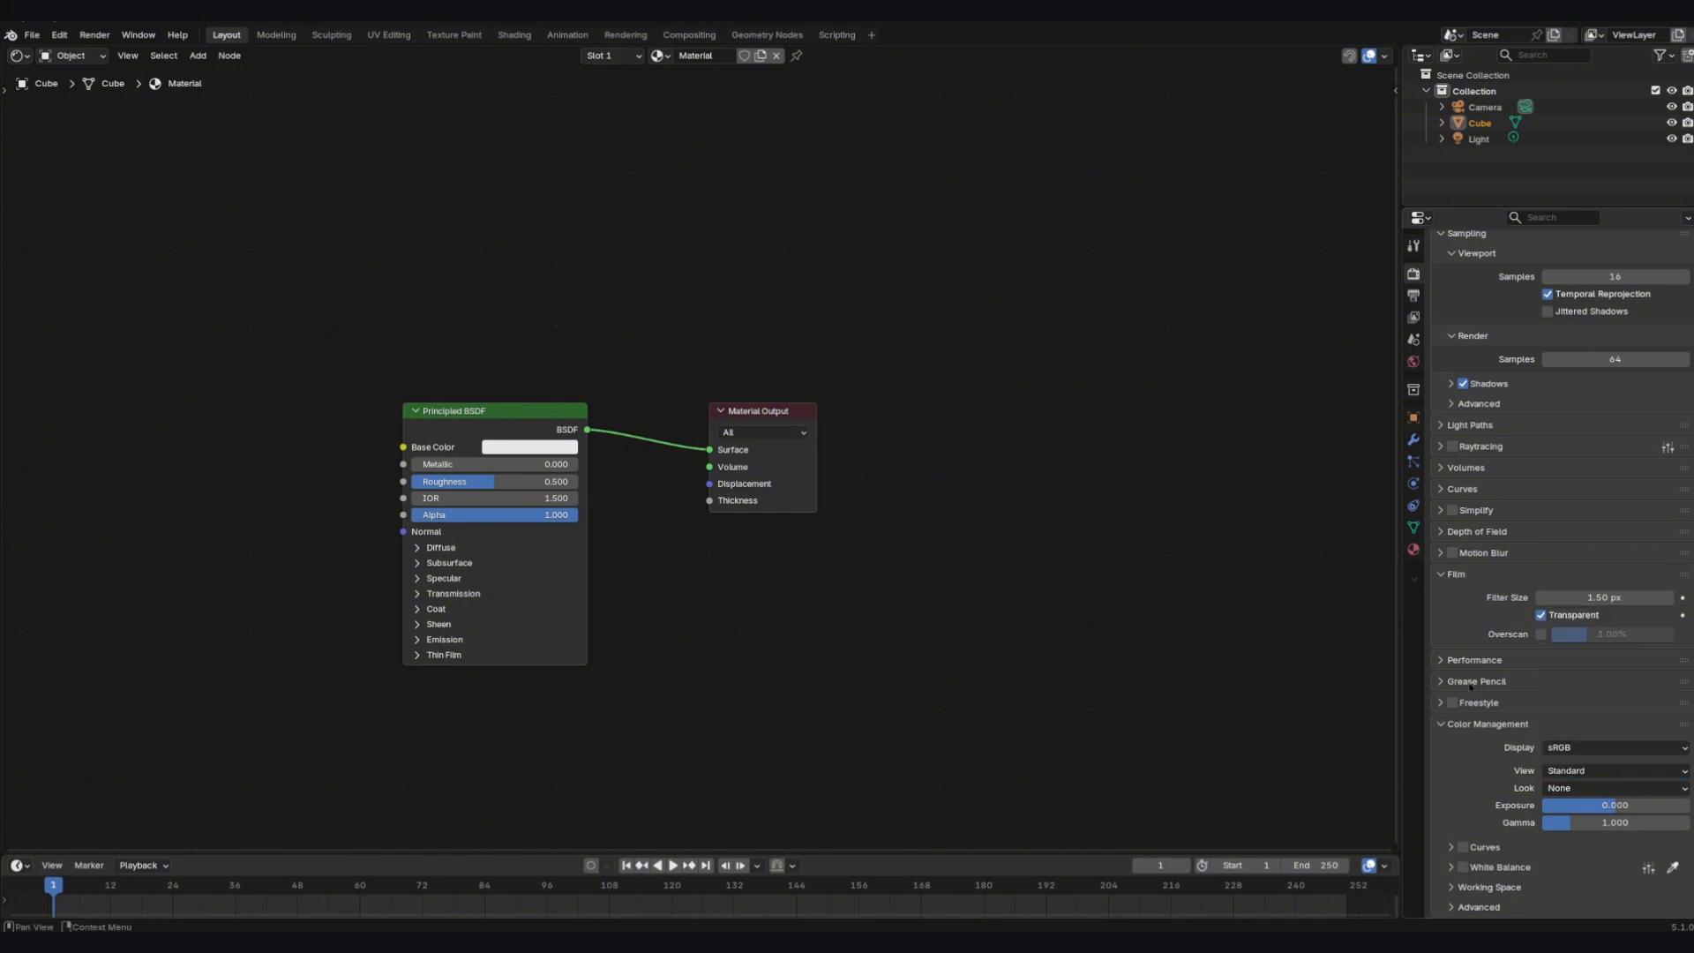
scroll(287, 554, "up", 4)
- Replace the material's Principled BSDF node with a Diffuse BSDF node
left_click_drag(347, 251, 675, 673)
key("x")
key("shift+a")
left_click(459, 361)
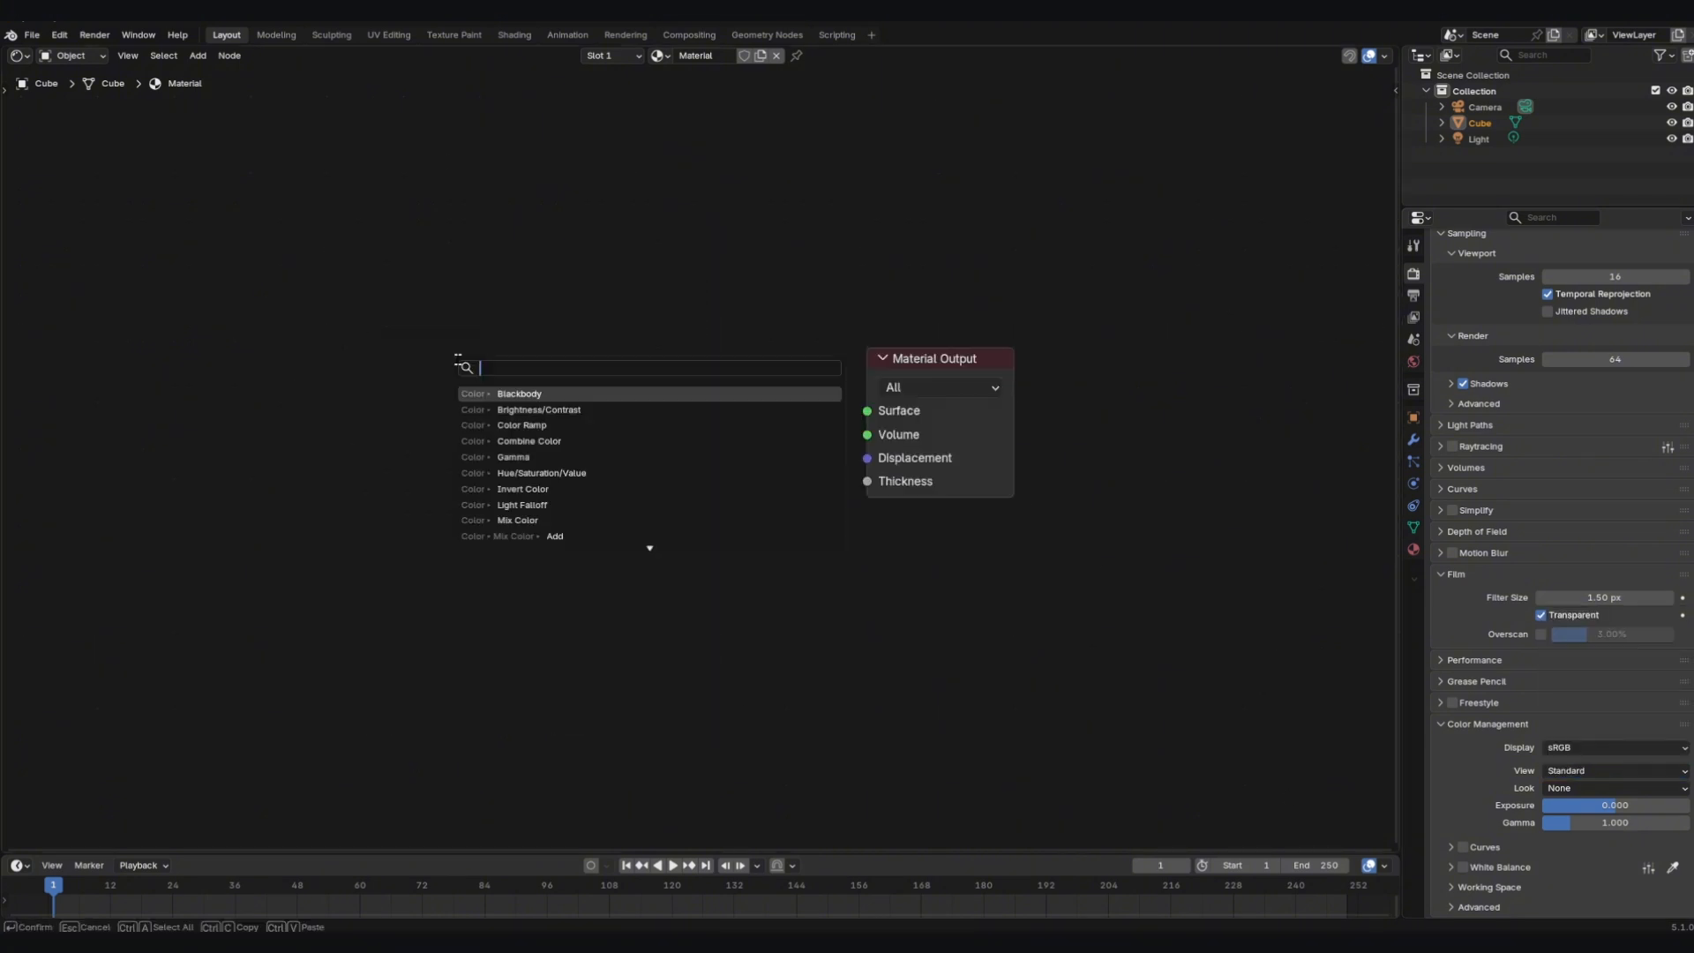
type("diuff")
key("Return")
- Add a Shader to RGB node and connect the Diffuse BSDF output to its Shader input
key("shift+a")
type("rgb")
key("Down")
key("Down")
key("Return")
left_click_drag(422, 376, 564, 441)
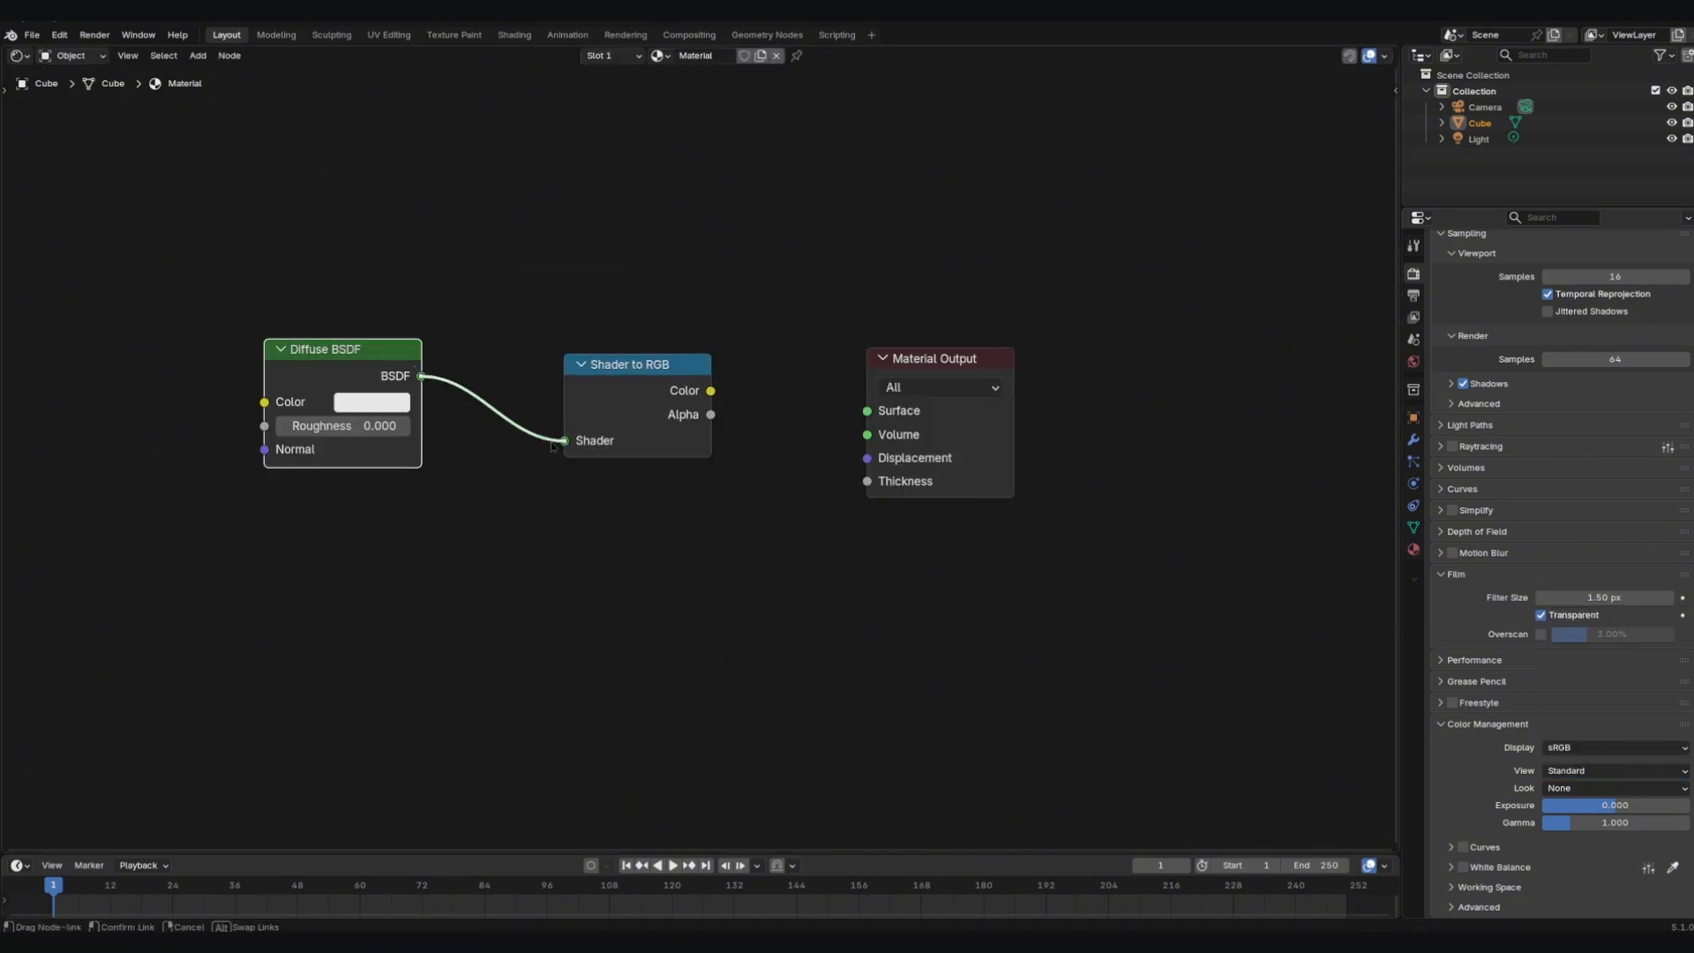
- Add a Color Ramp fed by Shader to RGB, with Constant interpolation and the white stop at position 0.611
key("shift+a")
left_click_drag(631, 362, 501, 456)
type("ramp")
key("Return")
left_click(489, 250)
left_click(704, 359)
left_click(704, 481)
left_click_drag(736, 383, 651, 383)
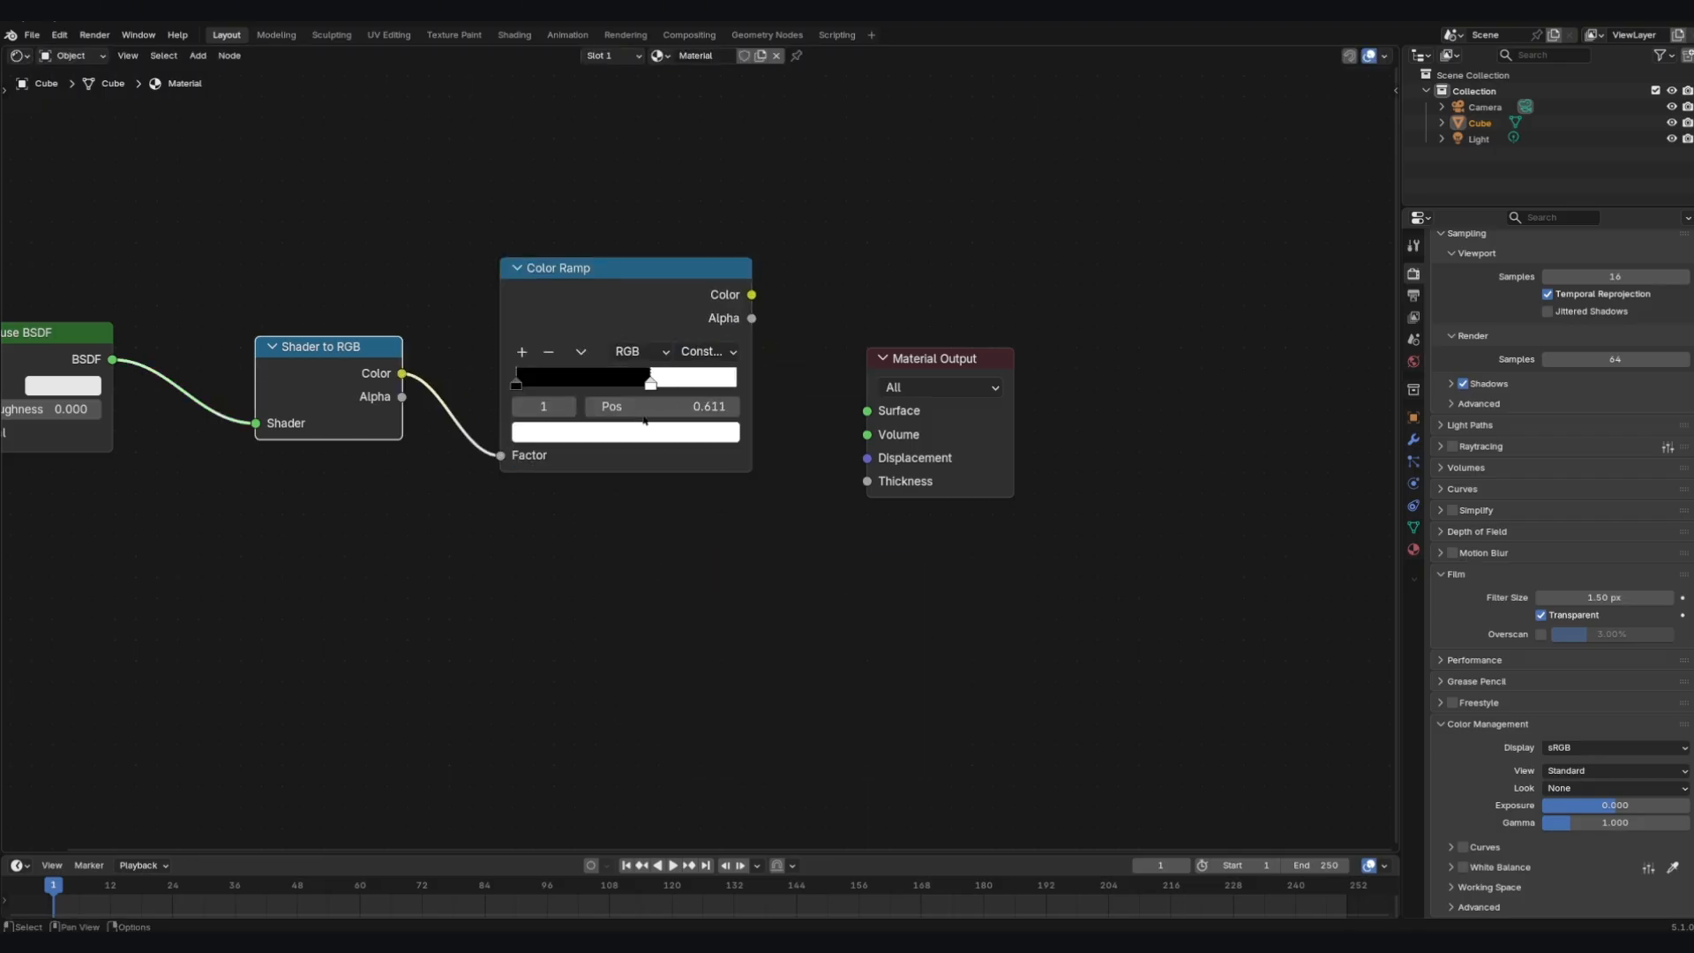
scroll(651, 383, "down", 3)
middle_click_drag(651, 383, 856, 362)
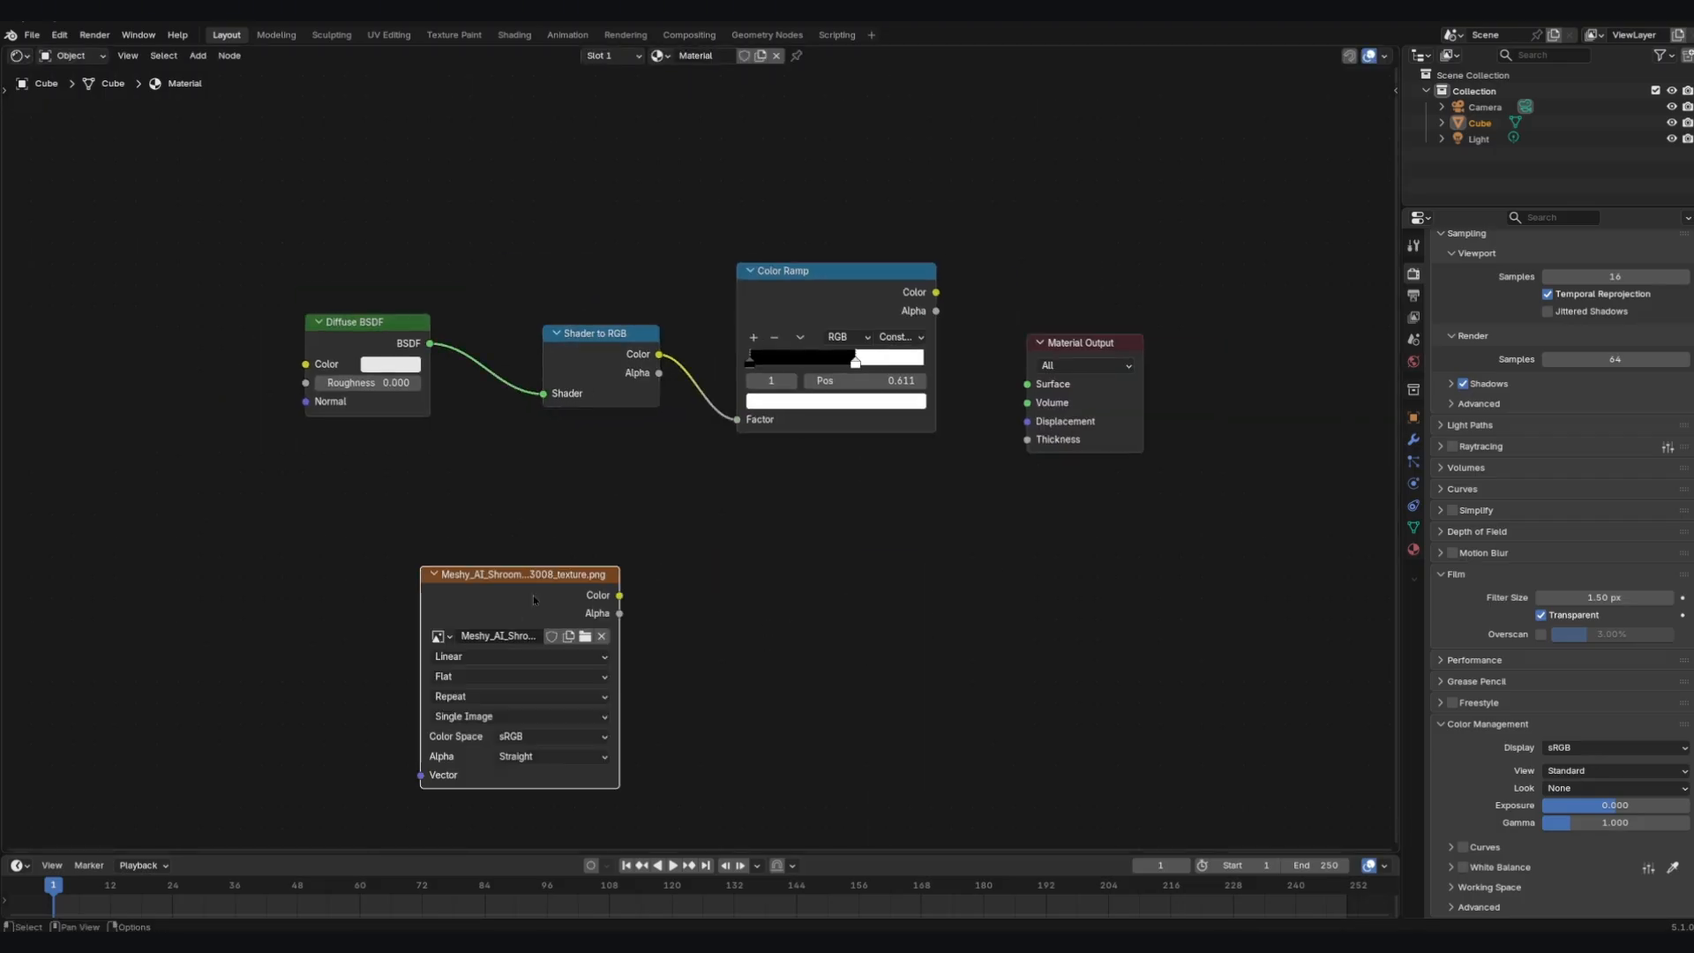
- Place the Meshy texture image node below the shader chain and feed its colour into two stacked Hue/Saturation/Value nodes
left_click_drag(534, 600, 401, 582)
key("shift+a")
left_click(711, 554)
type("hue")
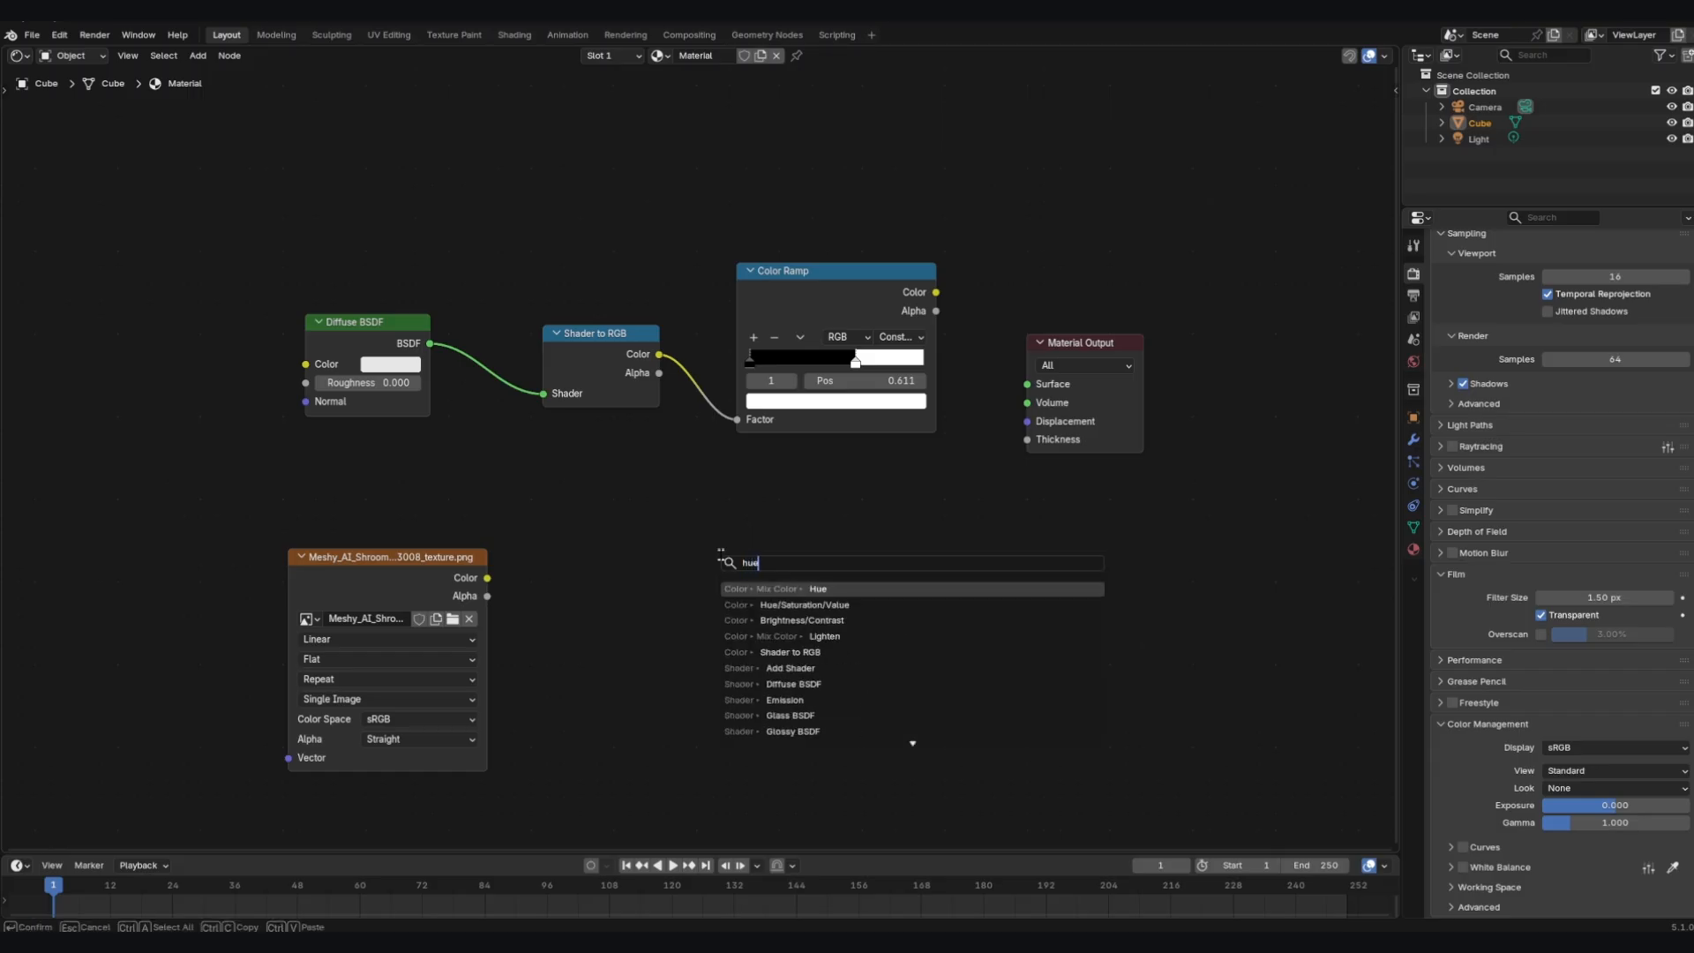
key("Return")
left_click(636, 510)
key("shift+d")
left_click(694, 761)
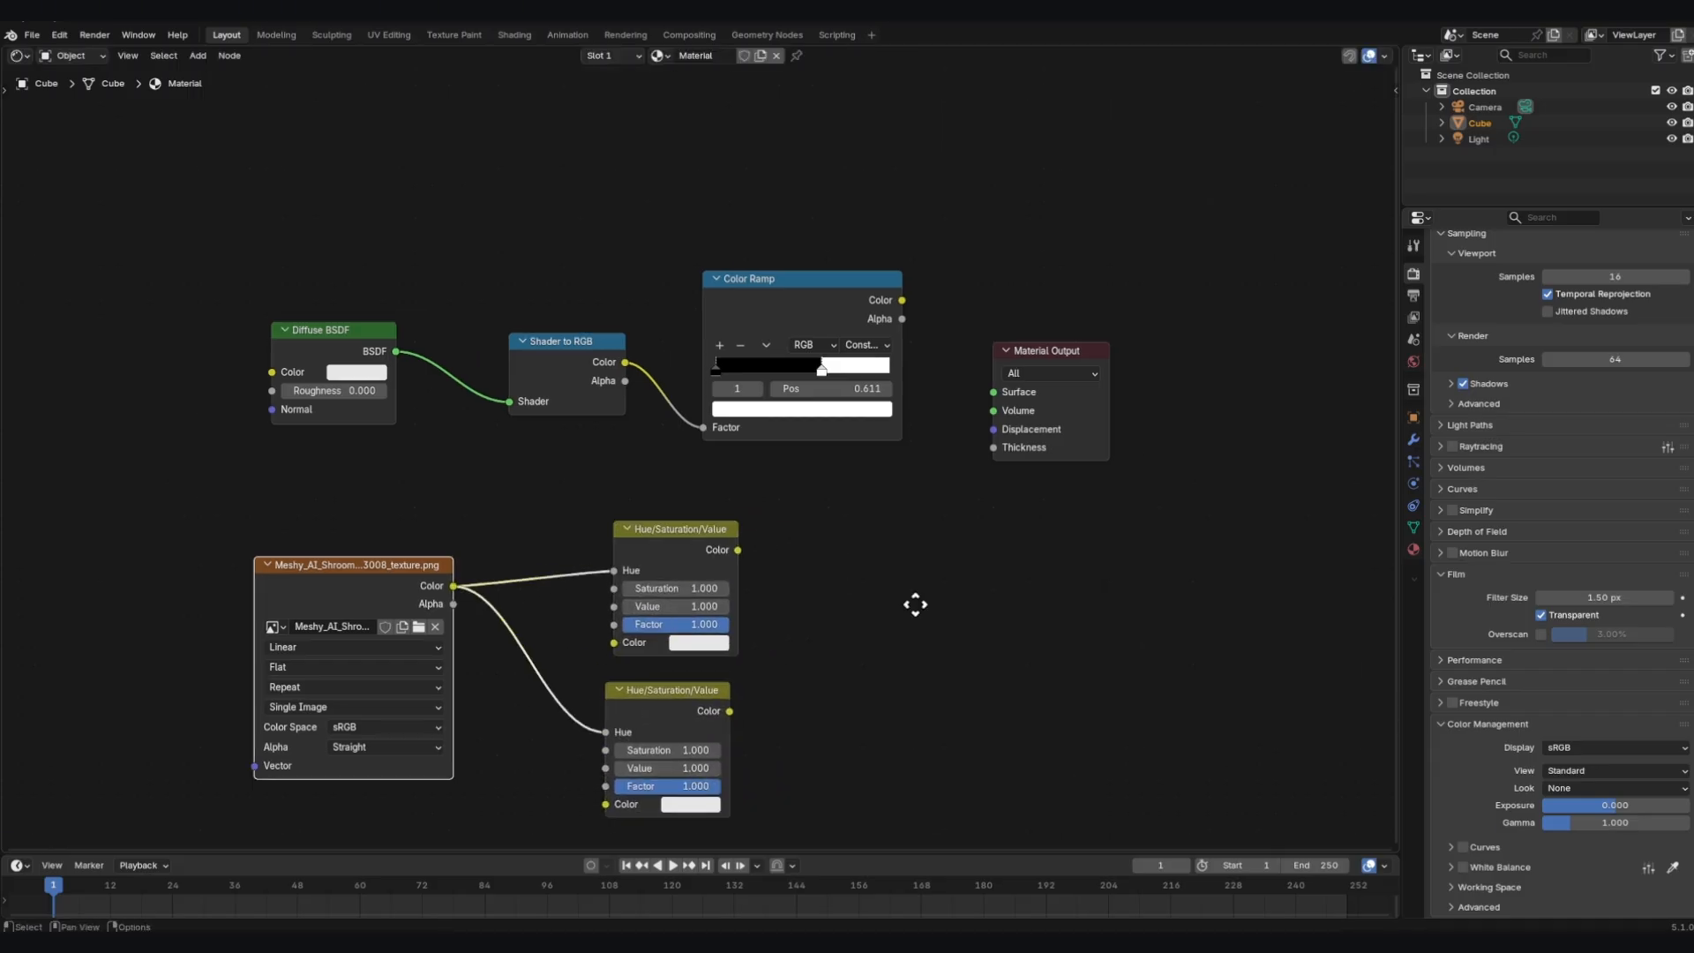
- Mix both Hue/Saturation/Value outputs into the material surface using the Color Ramp as factor, and set the upper node's Value to 0.5
key("shift+a")
left_click(1097, 642)
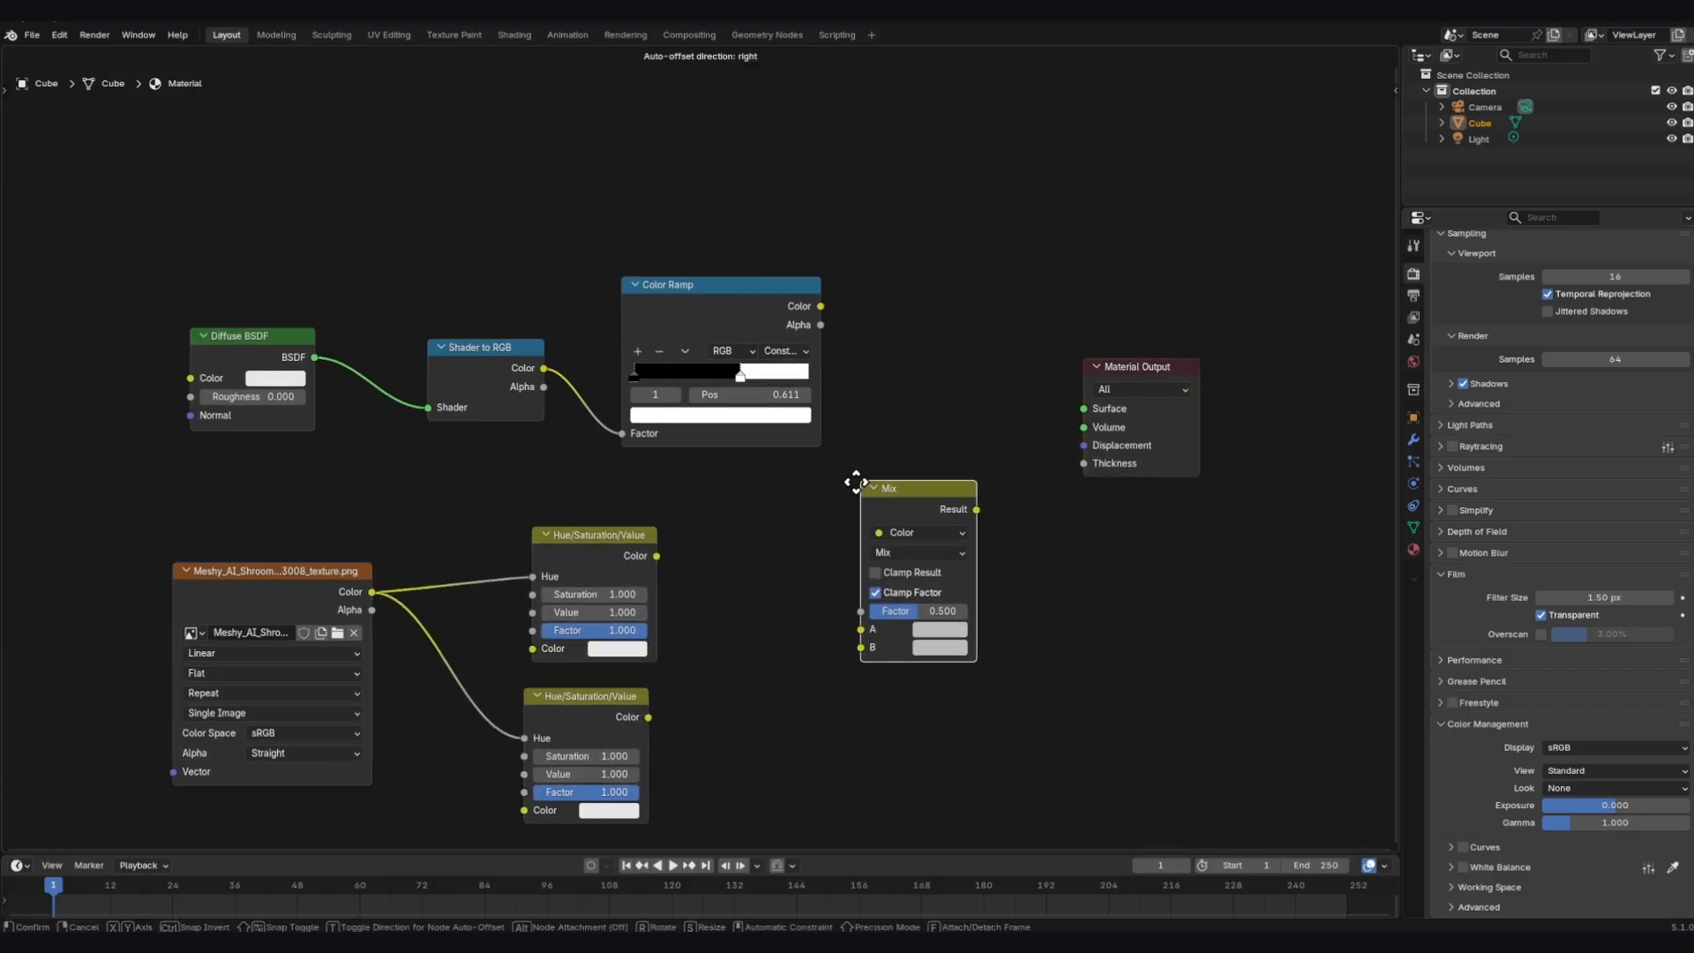
left_click(869, 388)
left_click_drag(656, 556, 886, 535)
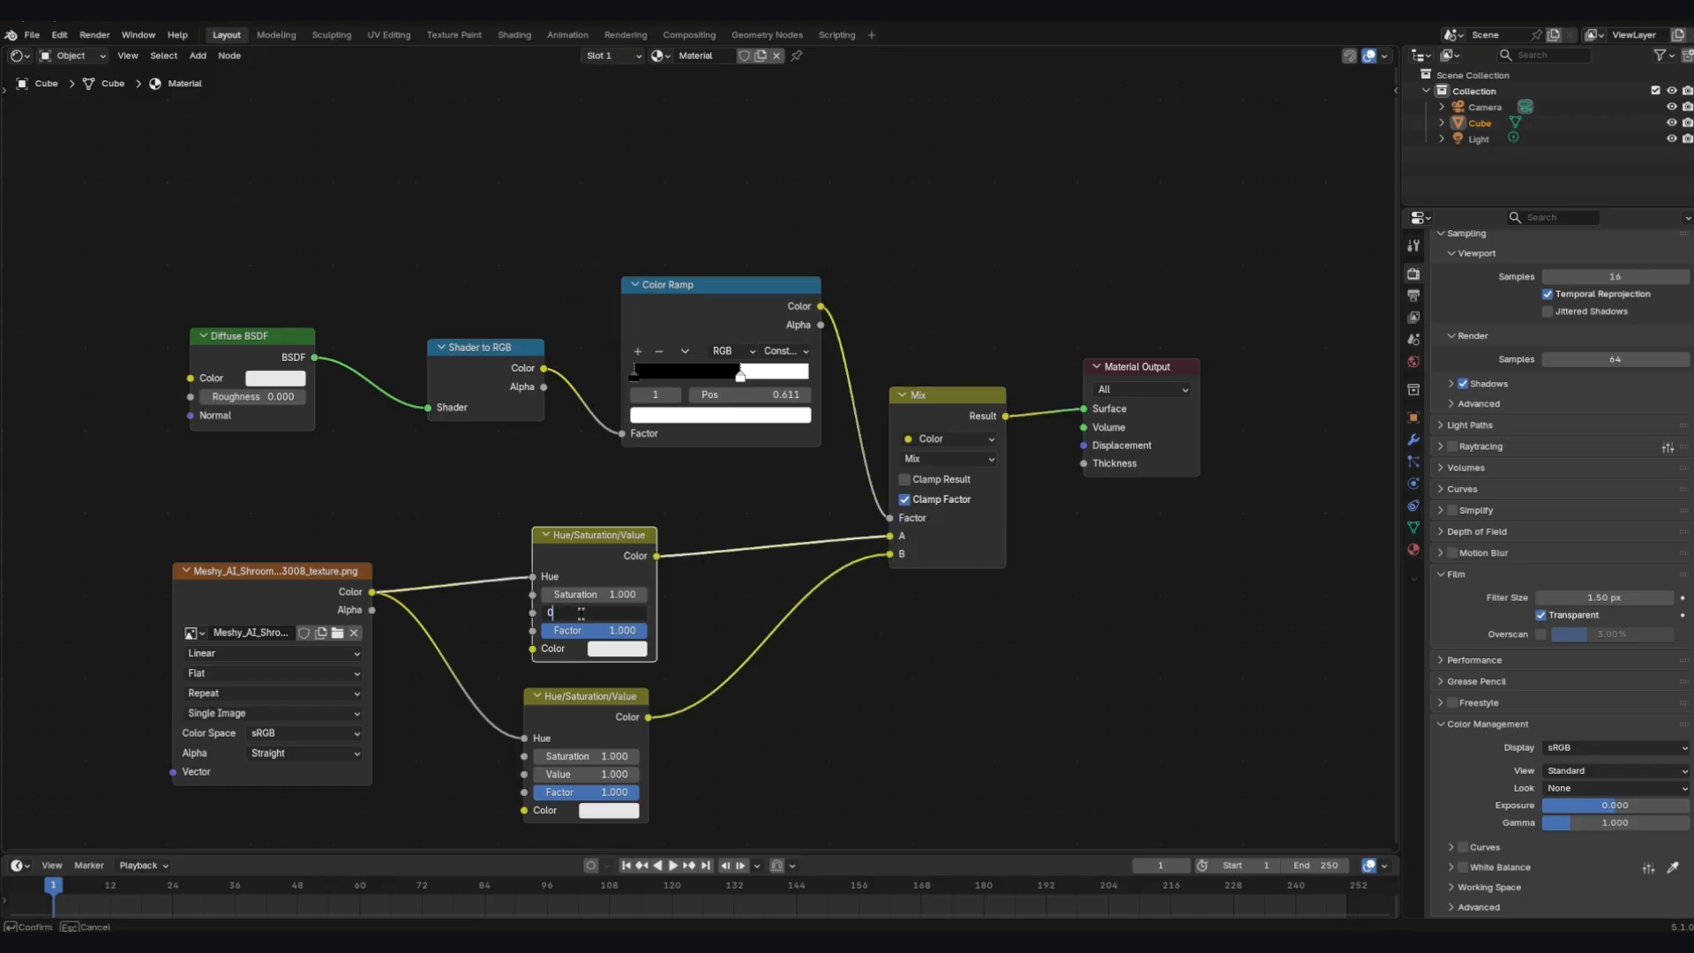
type(".5")
key("Return")
- Show the sun light's transform values, enter 0 for its rotation and insert a keyframe at frame 0
key("space")
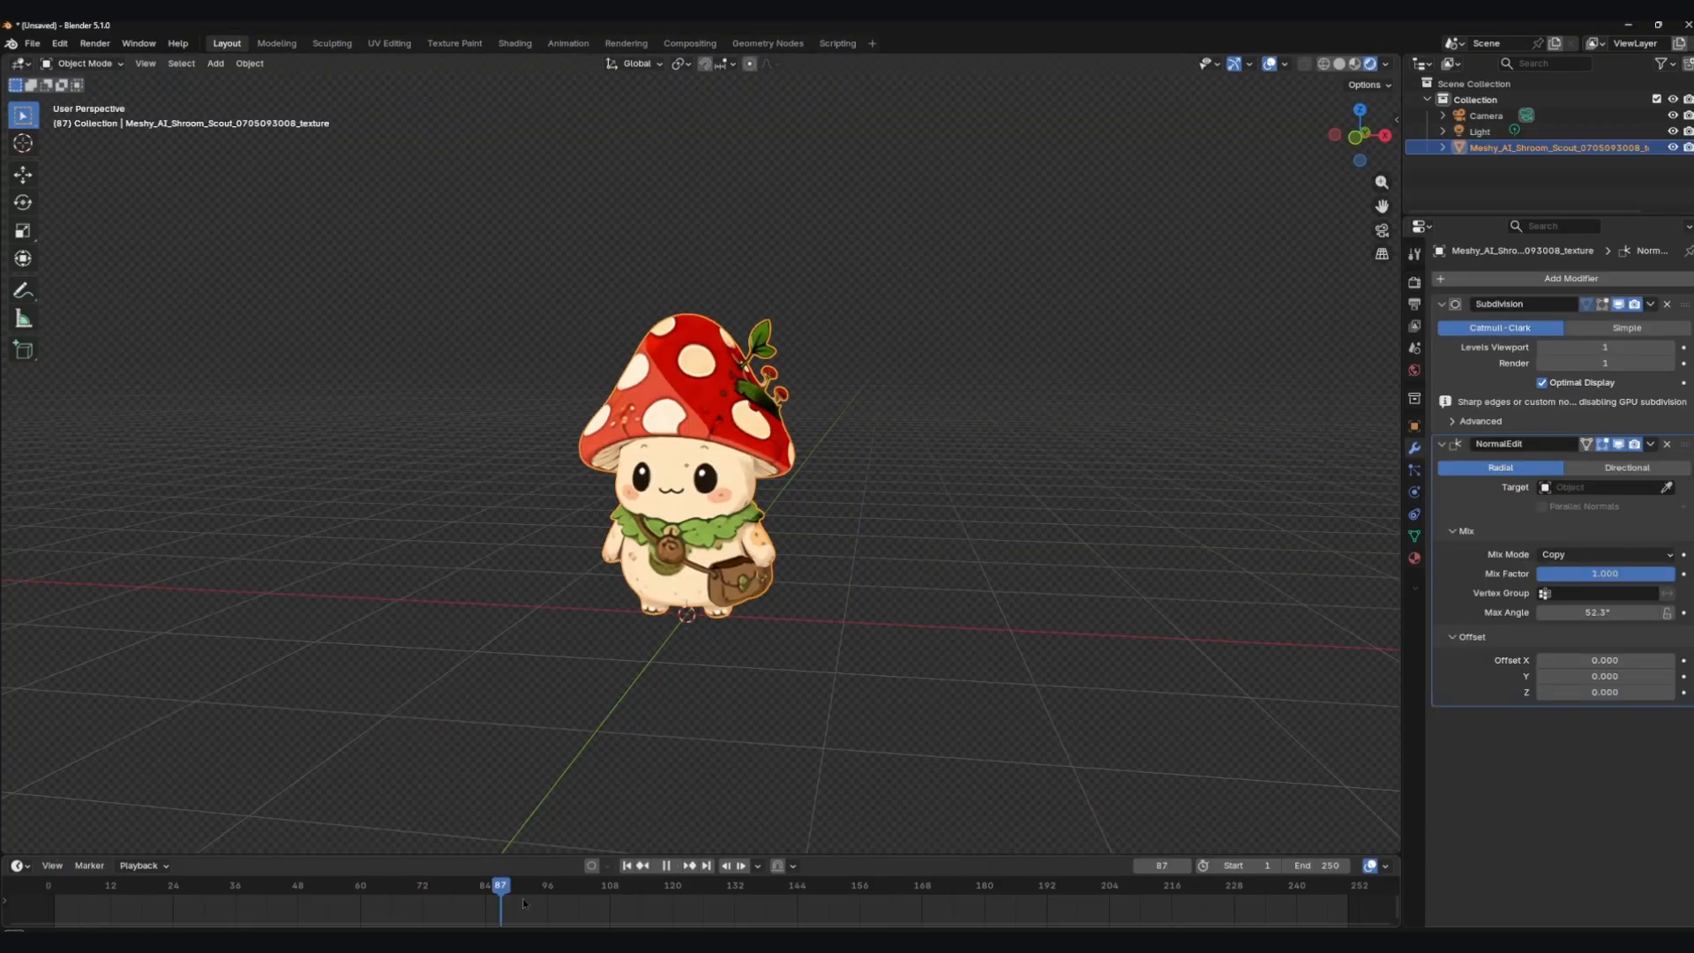
key("n")
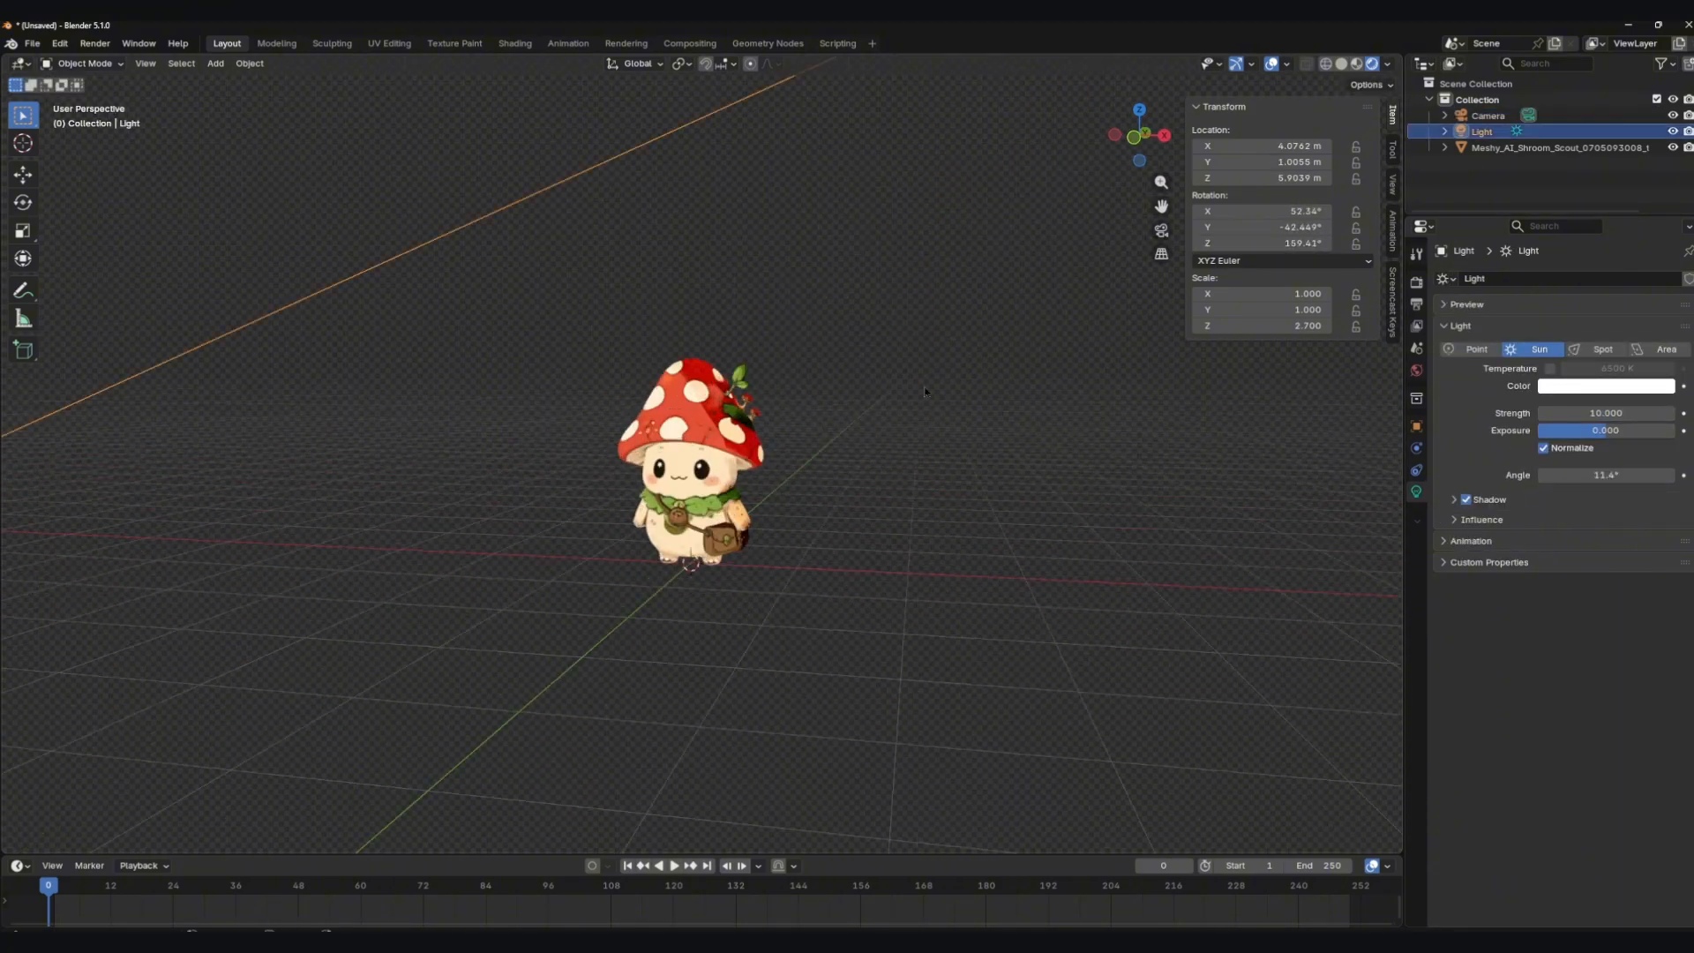
middle_click_drag(925, 391, 943, 467)
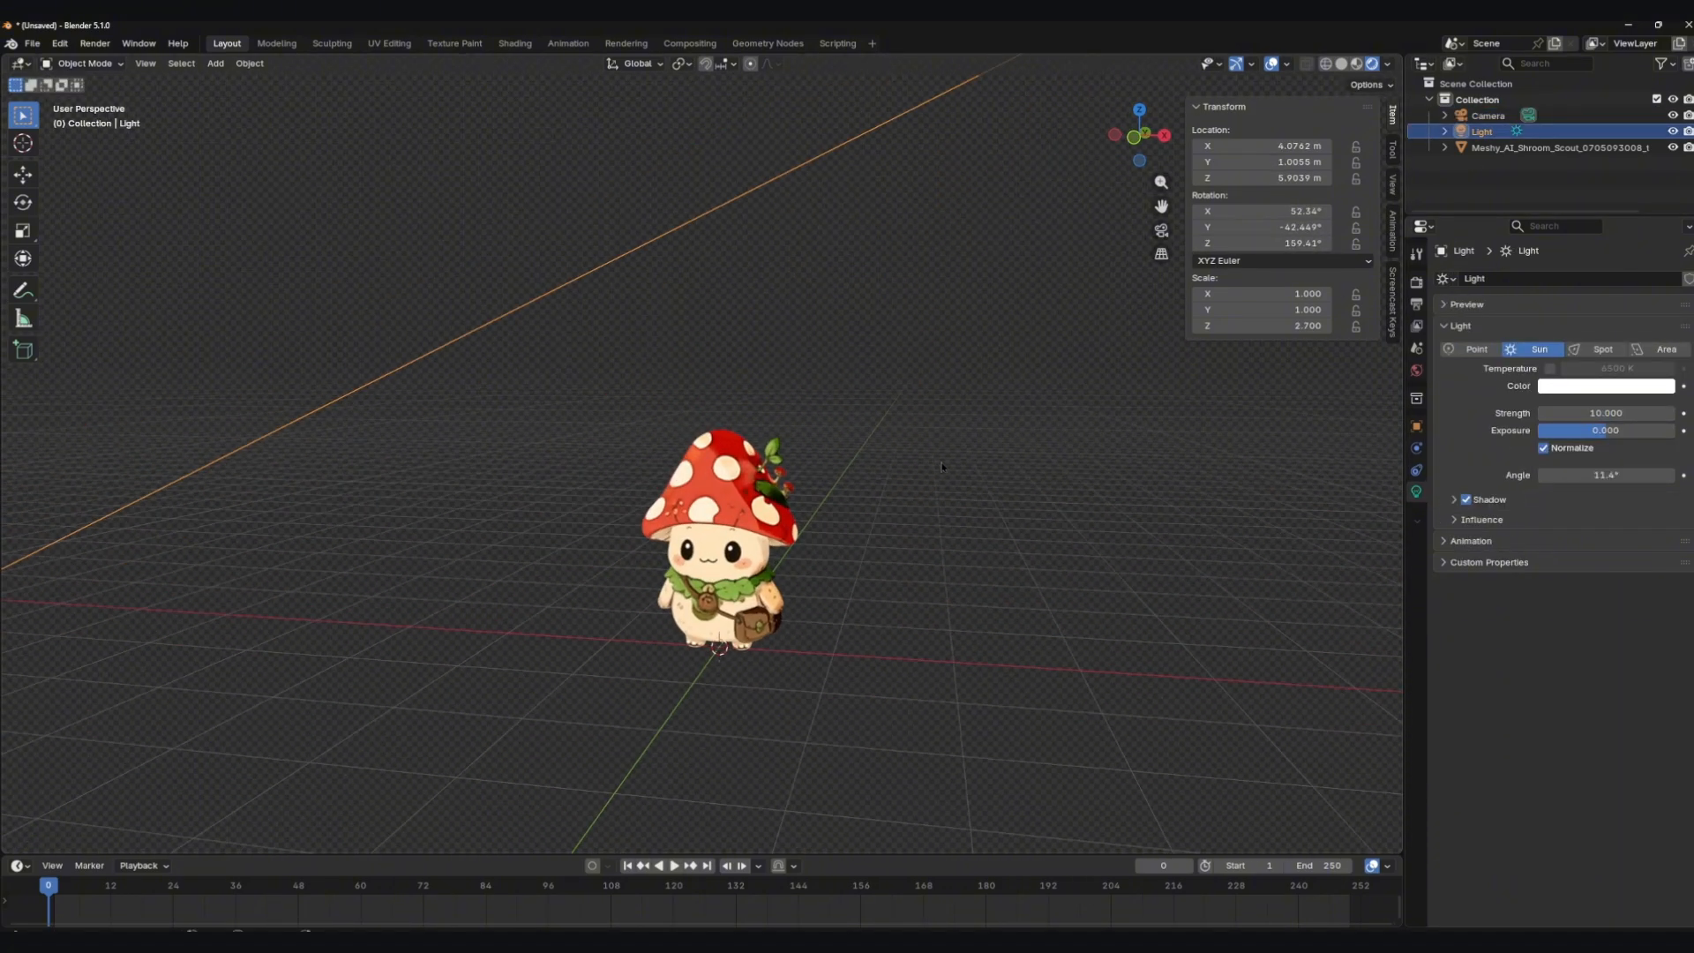
type("0")
key("Return")
key("i")
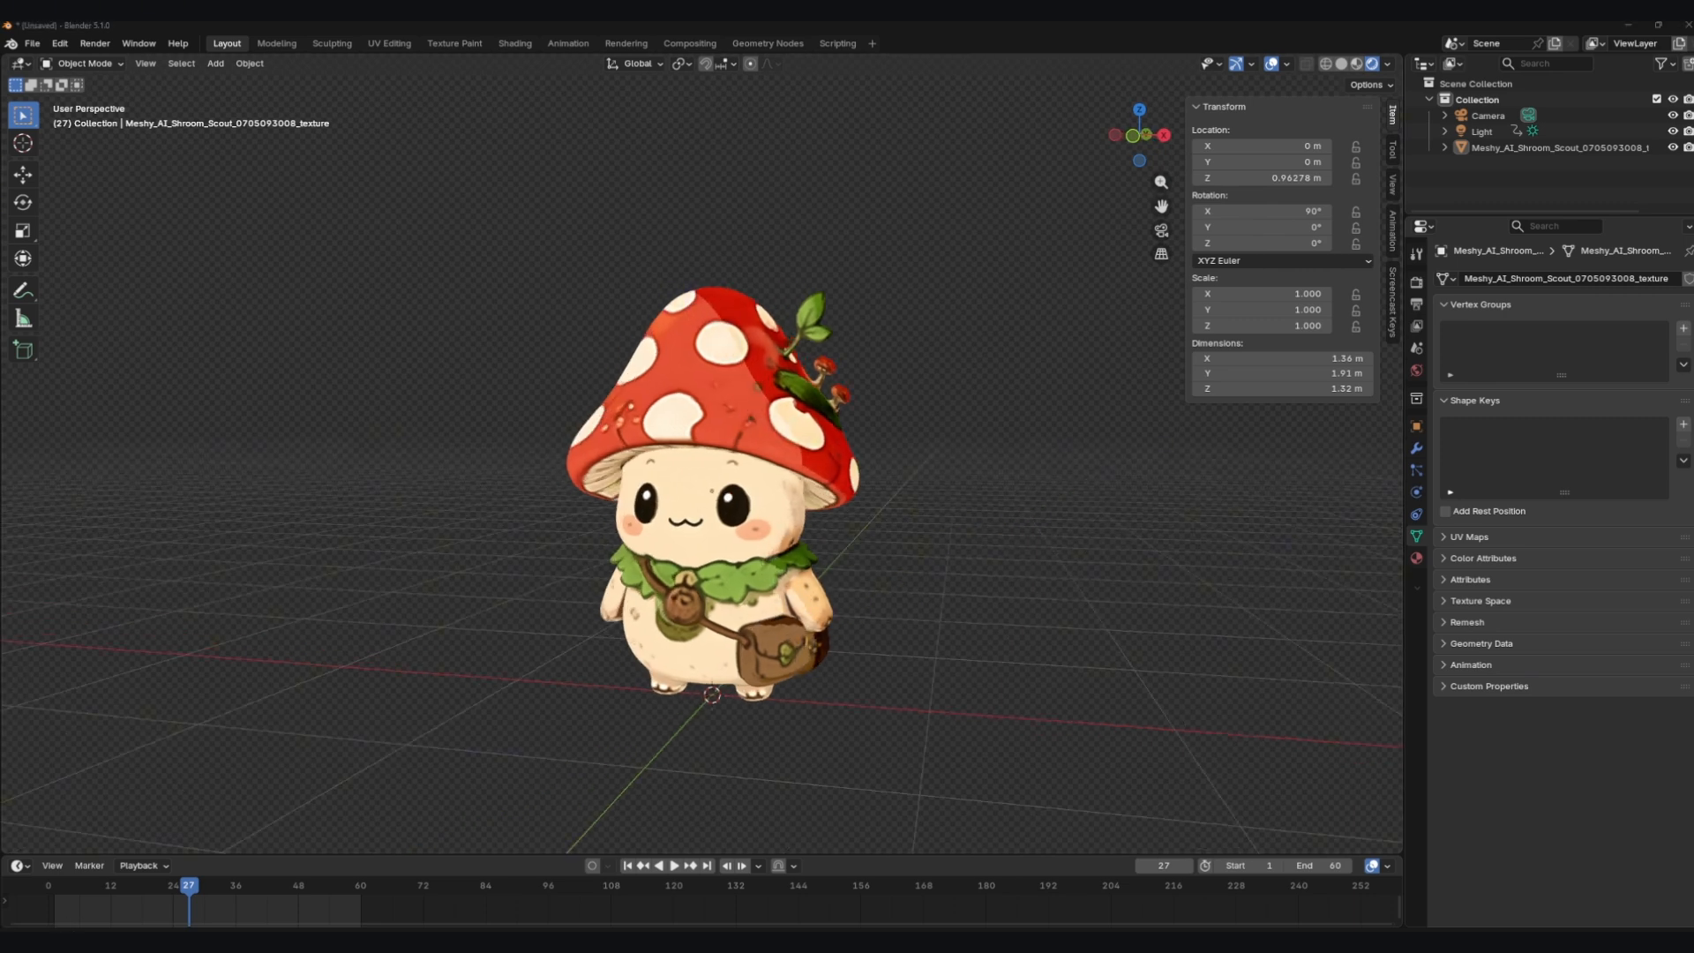
middle_click_drag(712, 494, 713, 490)
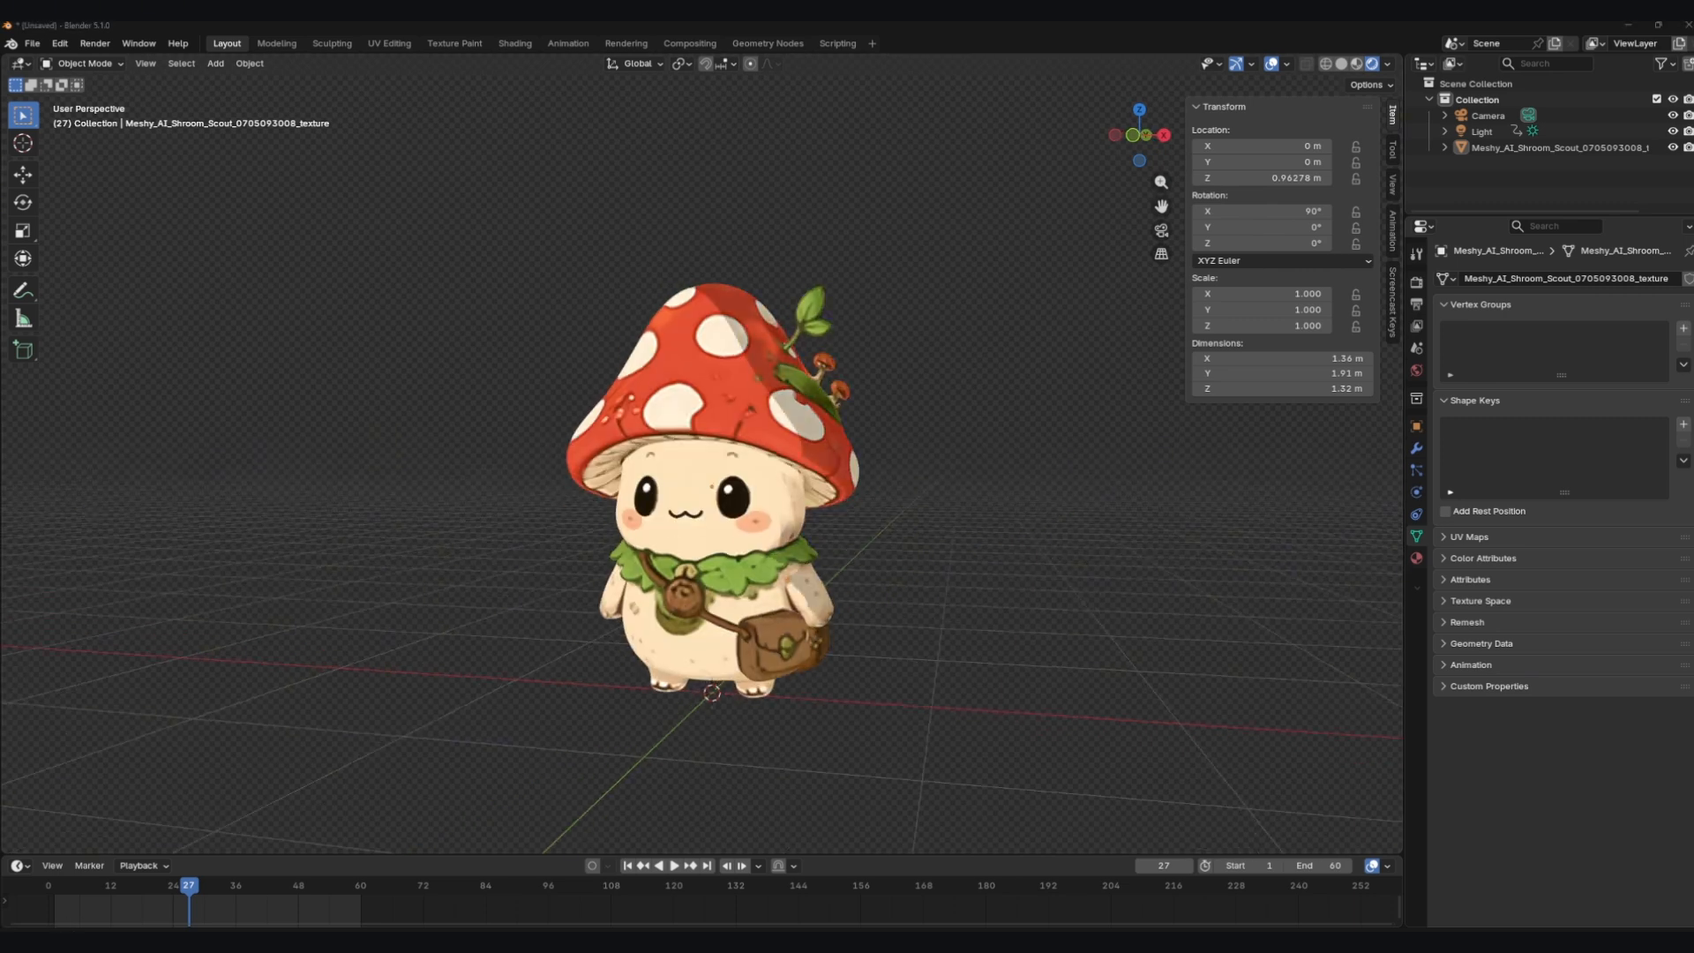
scroll(712, 495, "down", 6)
scroll(712, 494, "up", 6)
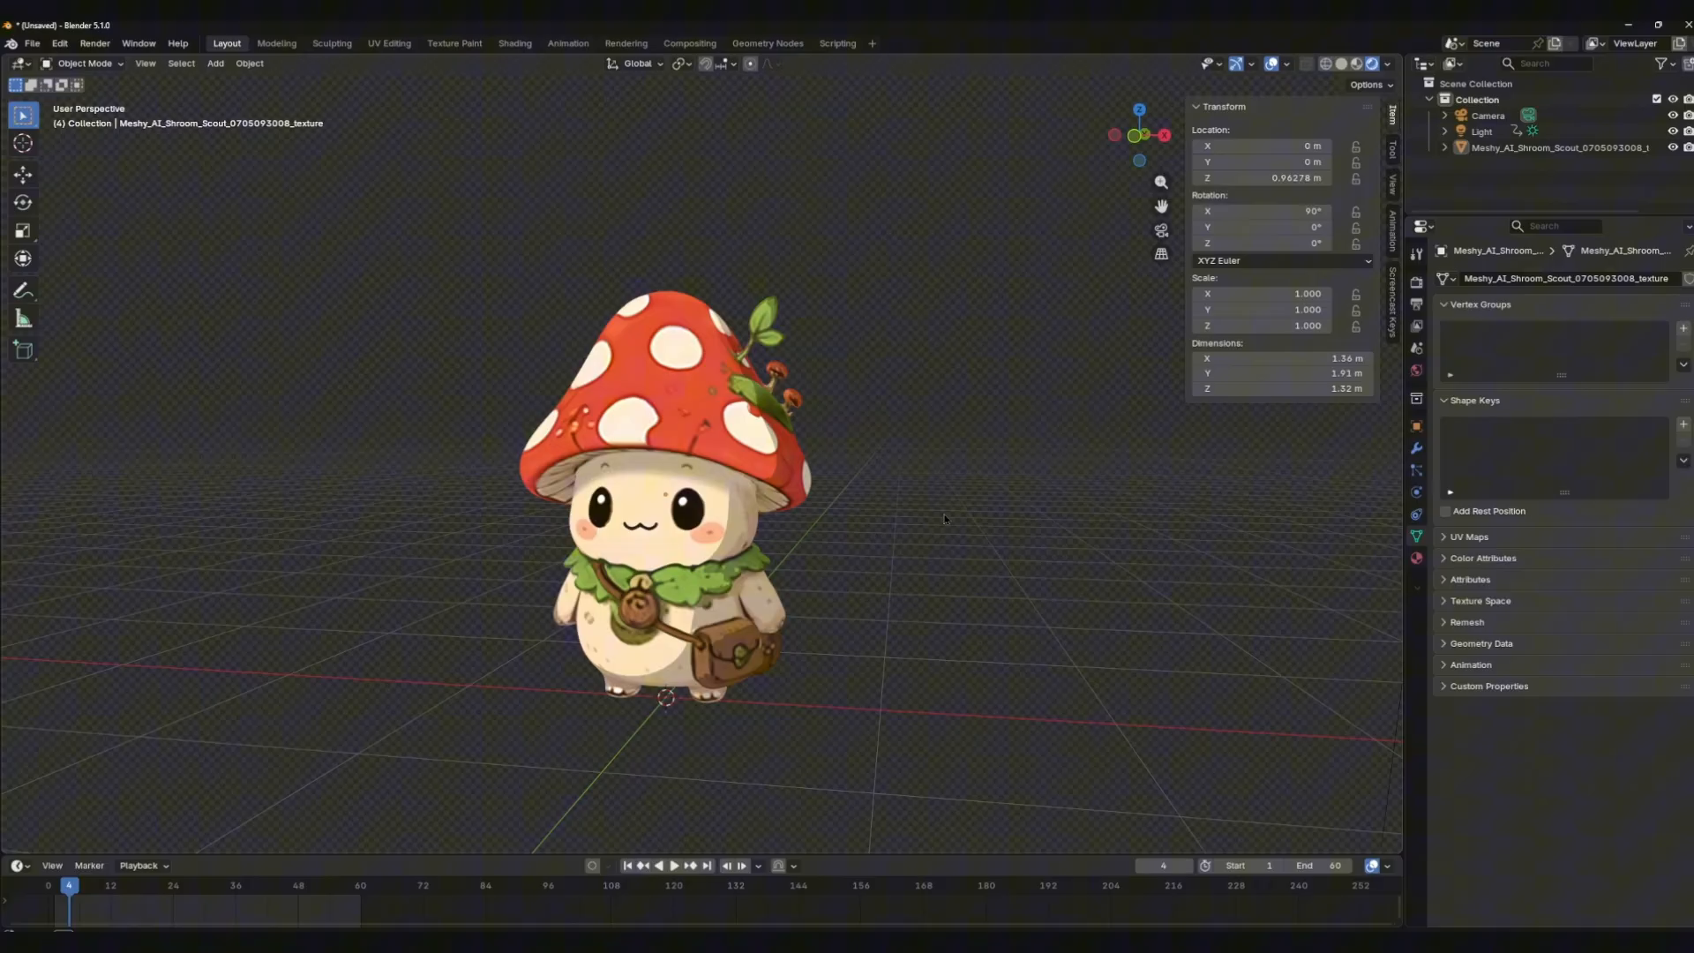
scroll(945, 519, "down", 5)
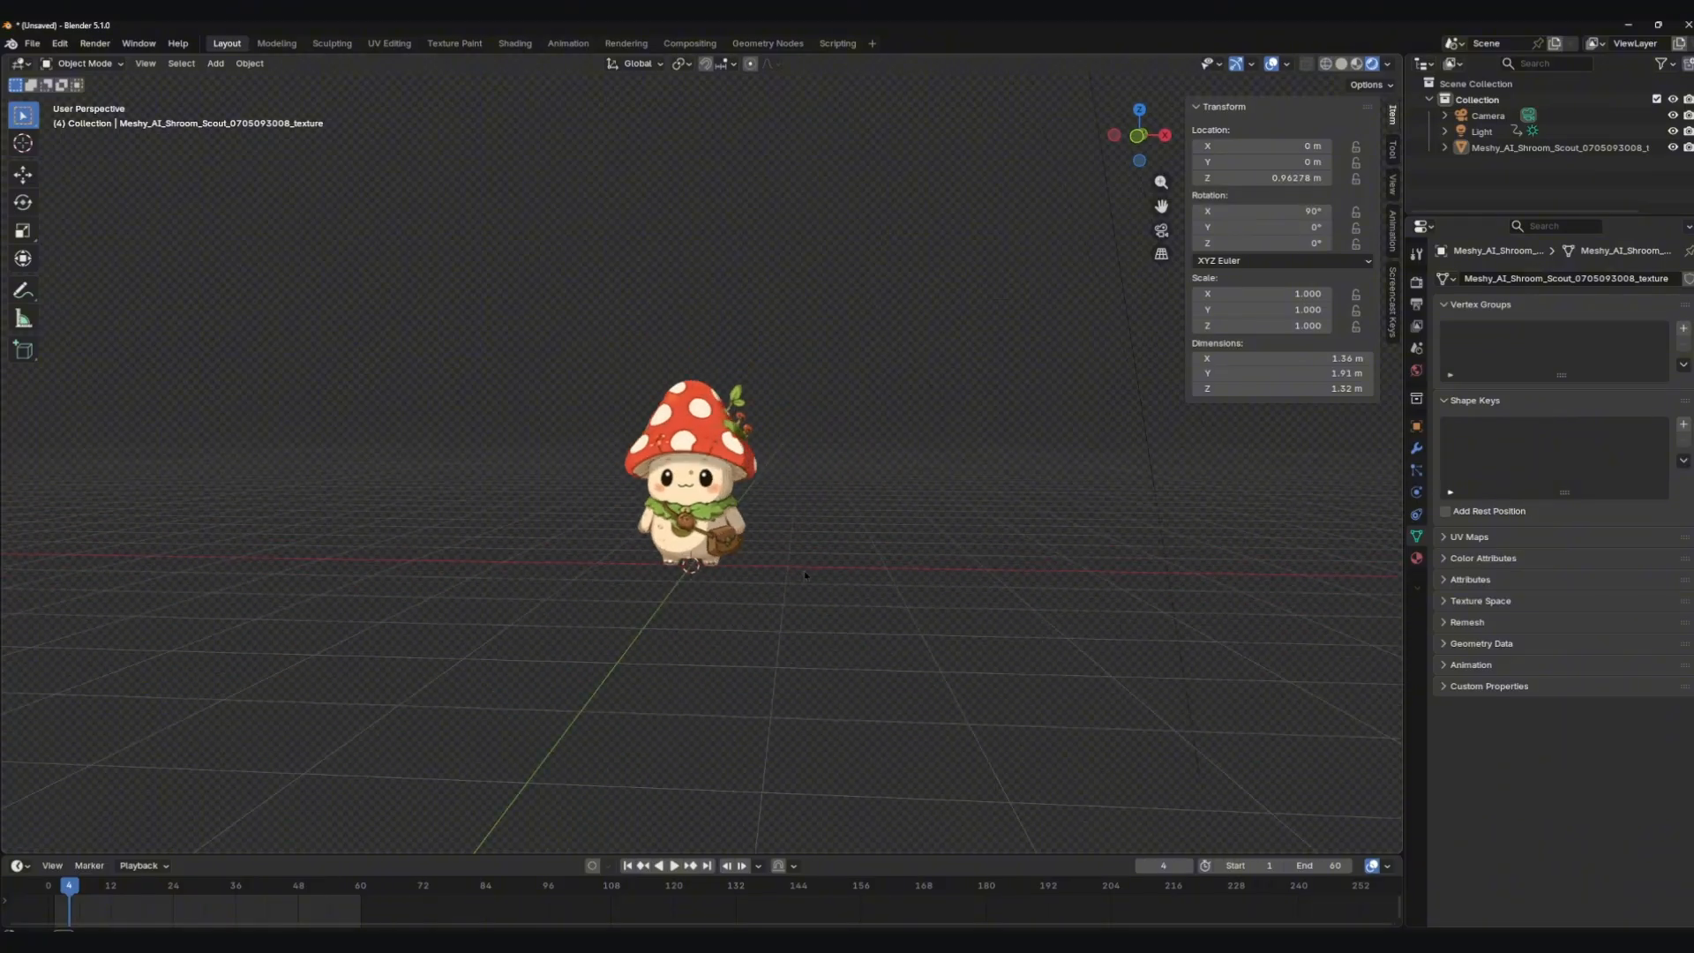
scroll(944, 519, "up", 5)
- Collapse the NormalEdit modifier settings and add a Solidify modifier to the mushroom model
left_click(1416, 448)
left_click(1441, 446)
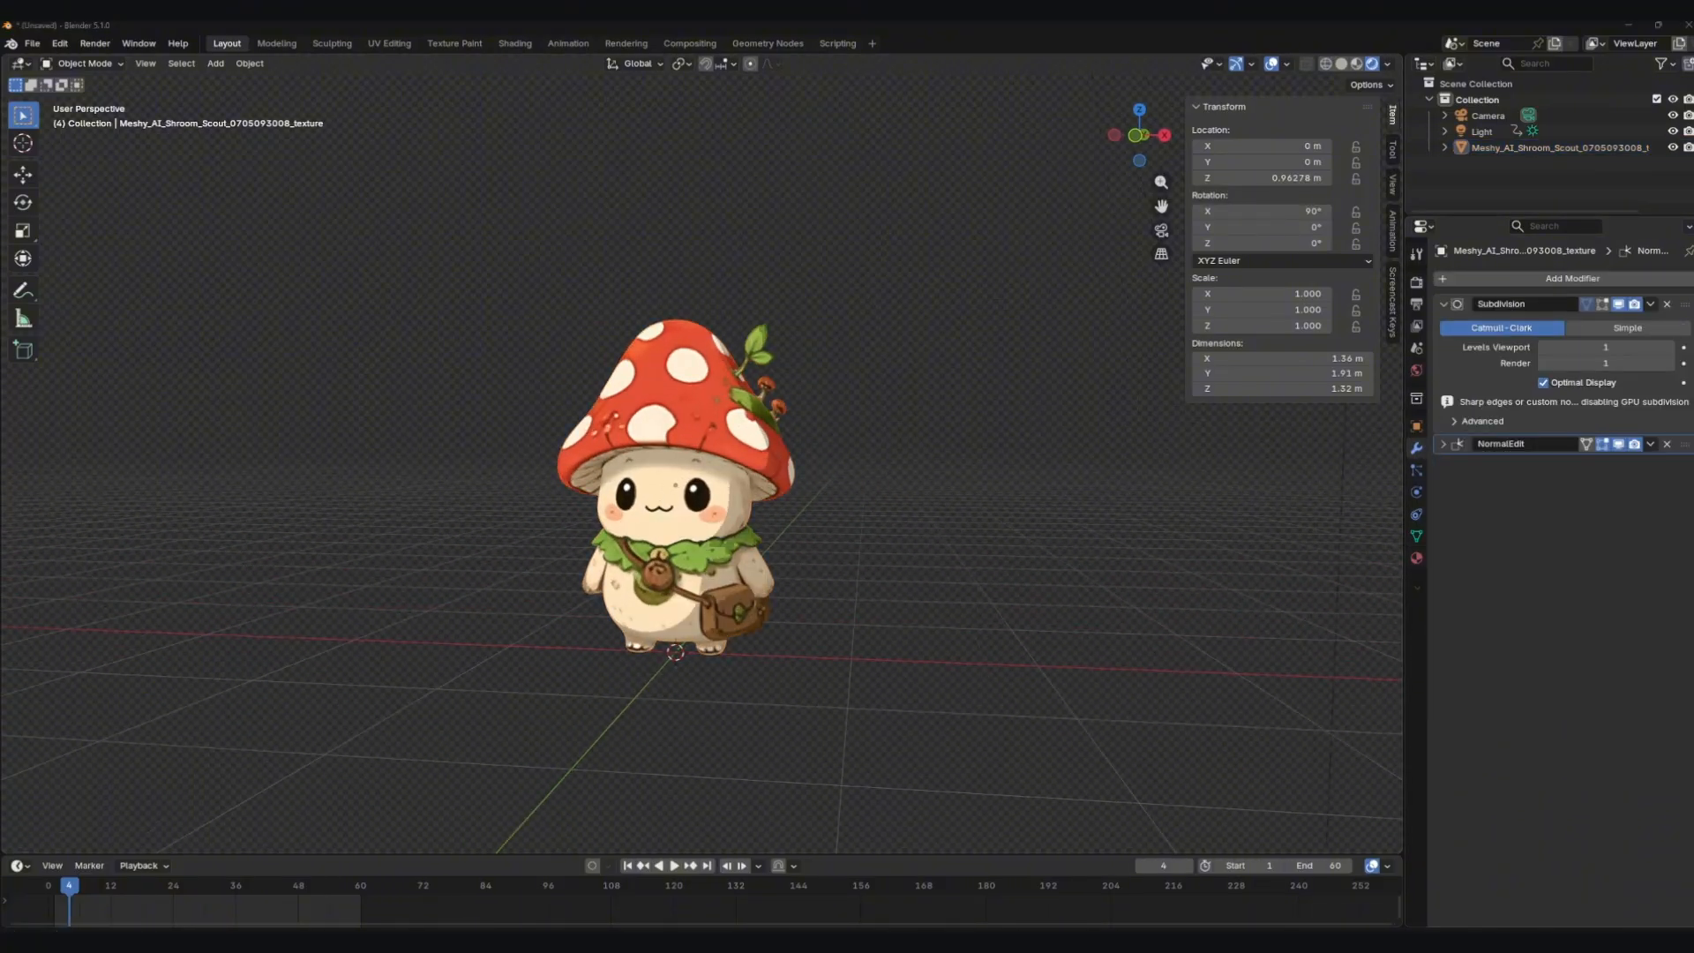
left_click(1544, 278)
left_click(1540, 279)
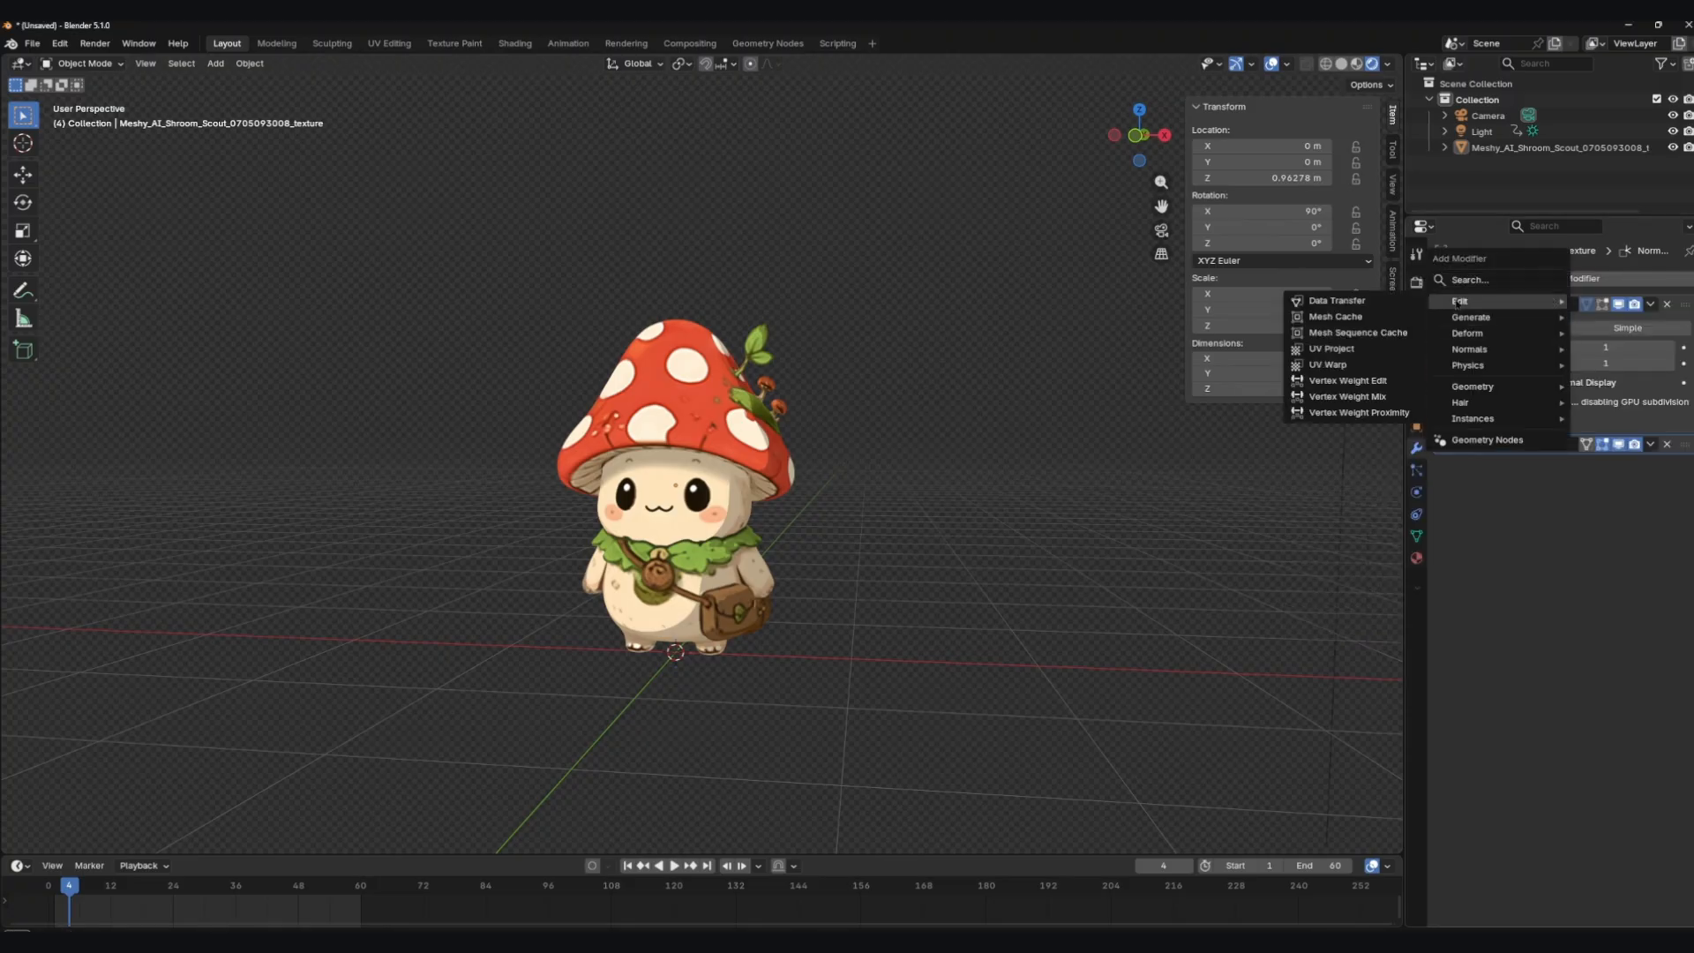
mouse_move(1502, 337)
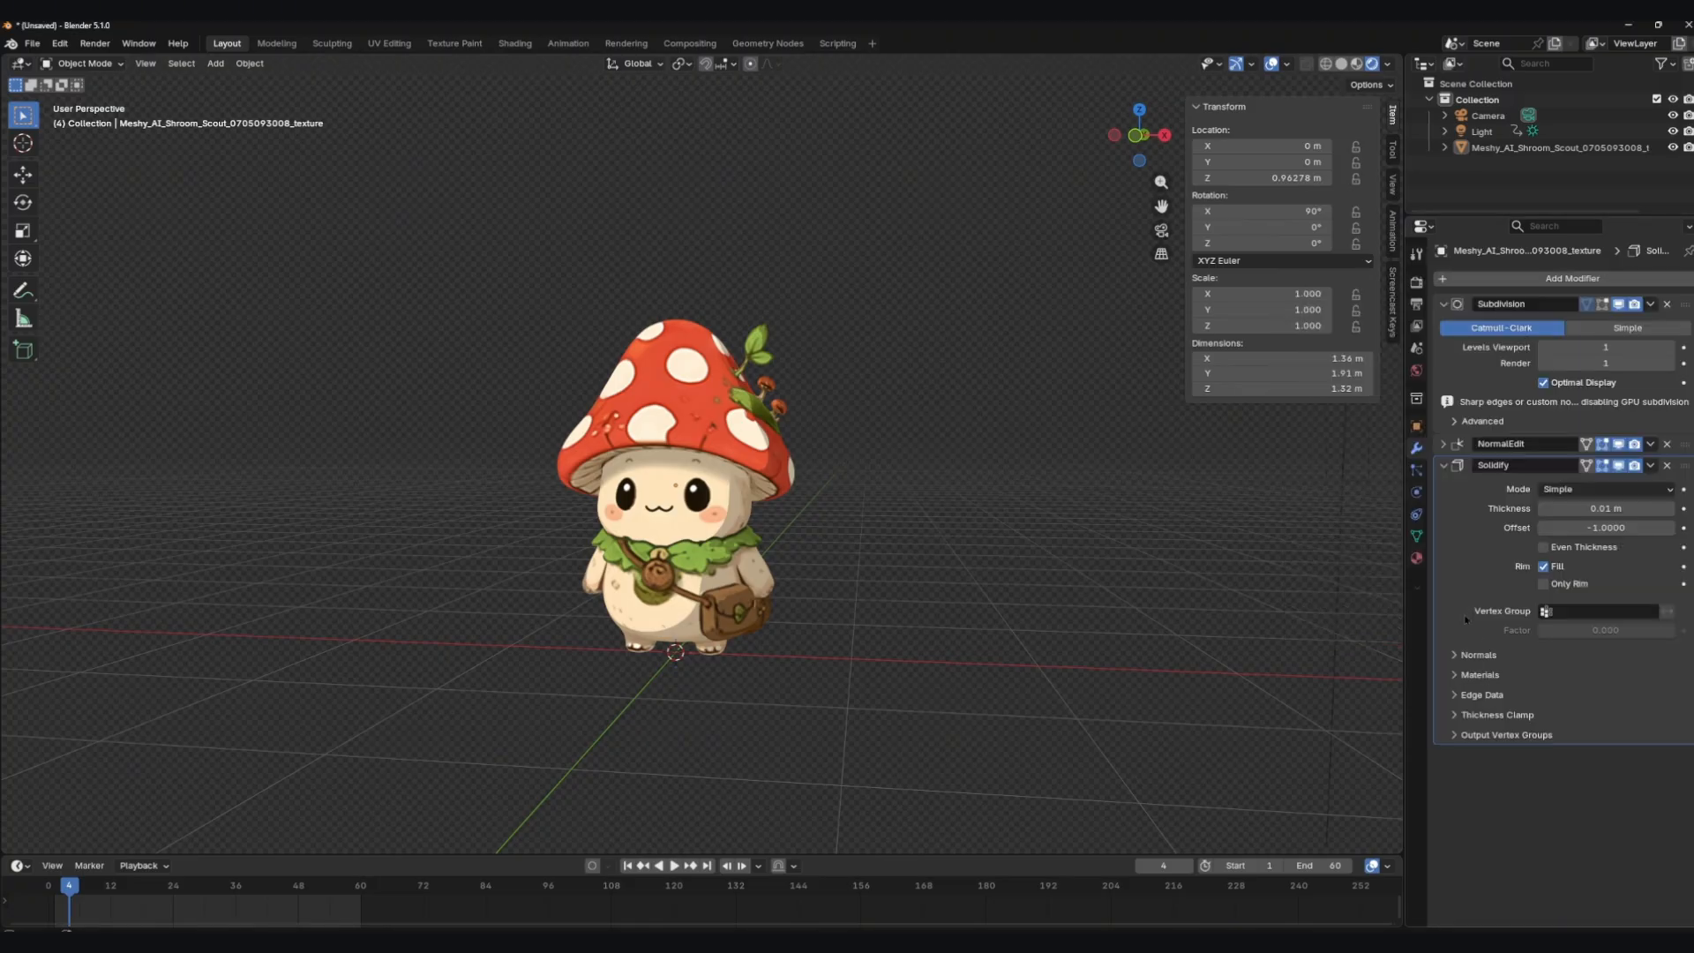
- Set the Solidify modifier's thickness to -0.01 m and material offset to 1, and flip its normals
left_click(1476, 676)
left_click_drag(1592, 509, 1580, 509)
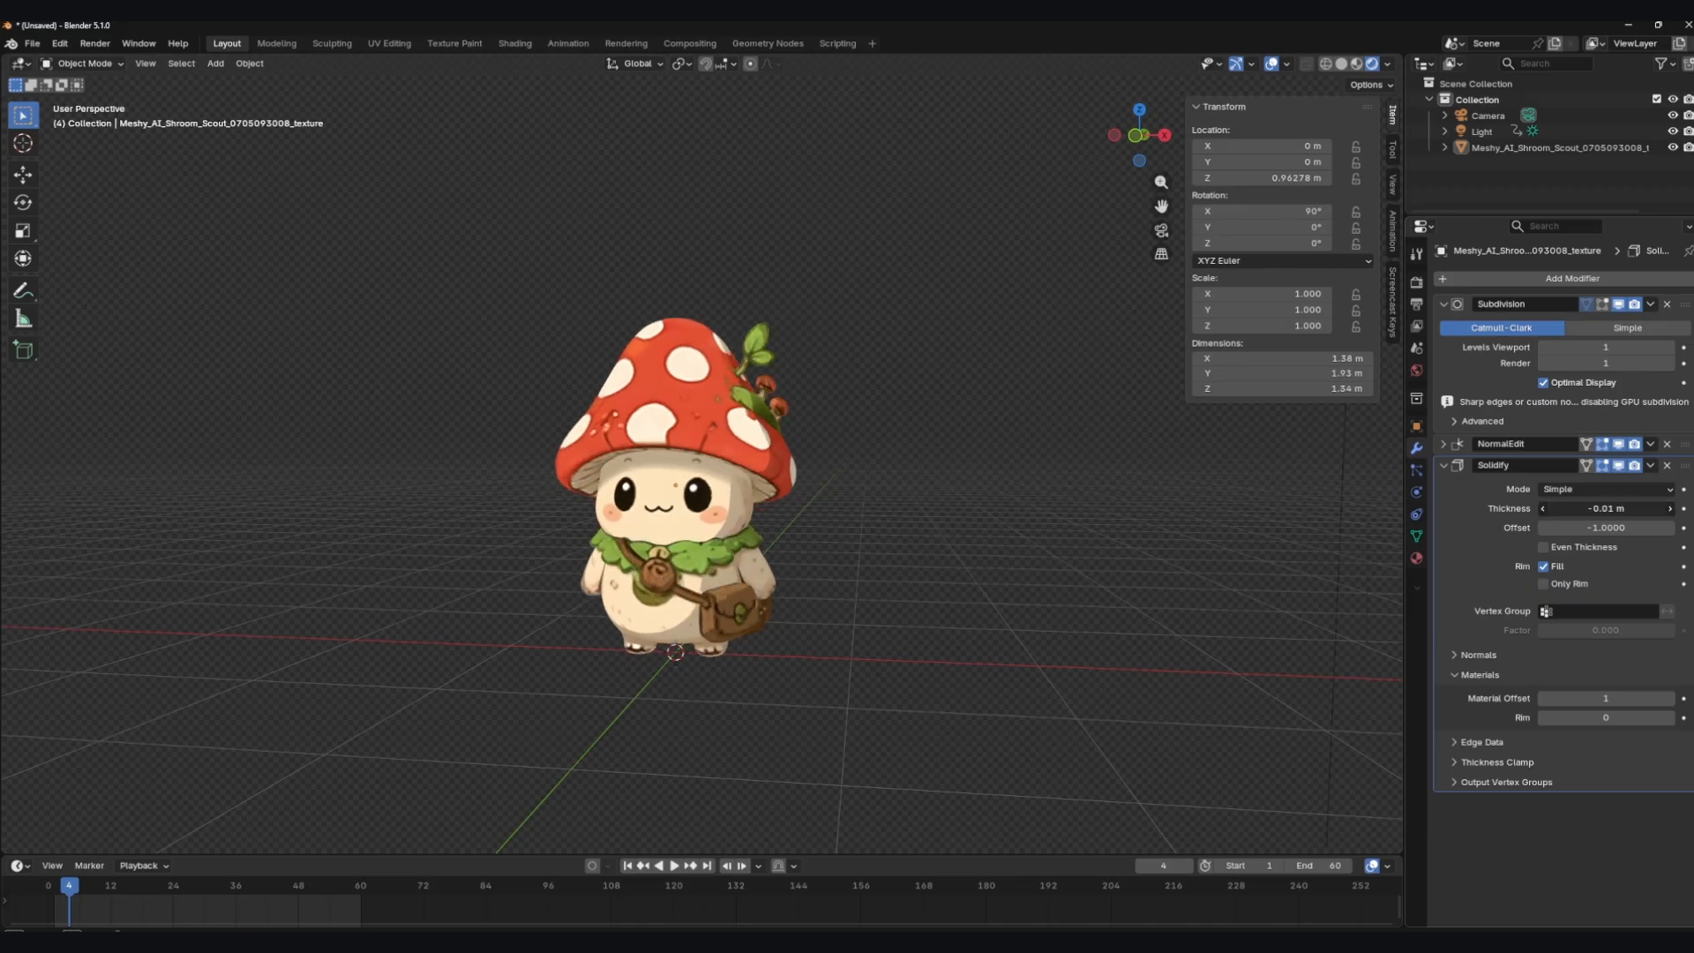
left_click(1479, 655)
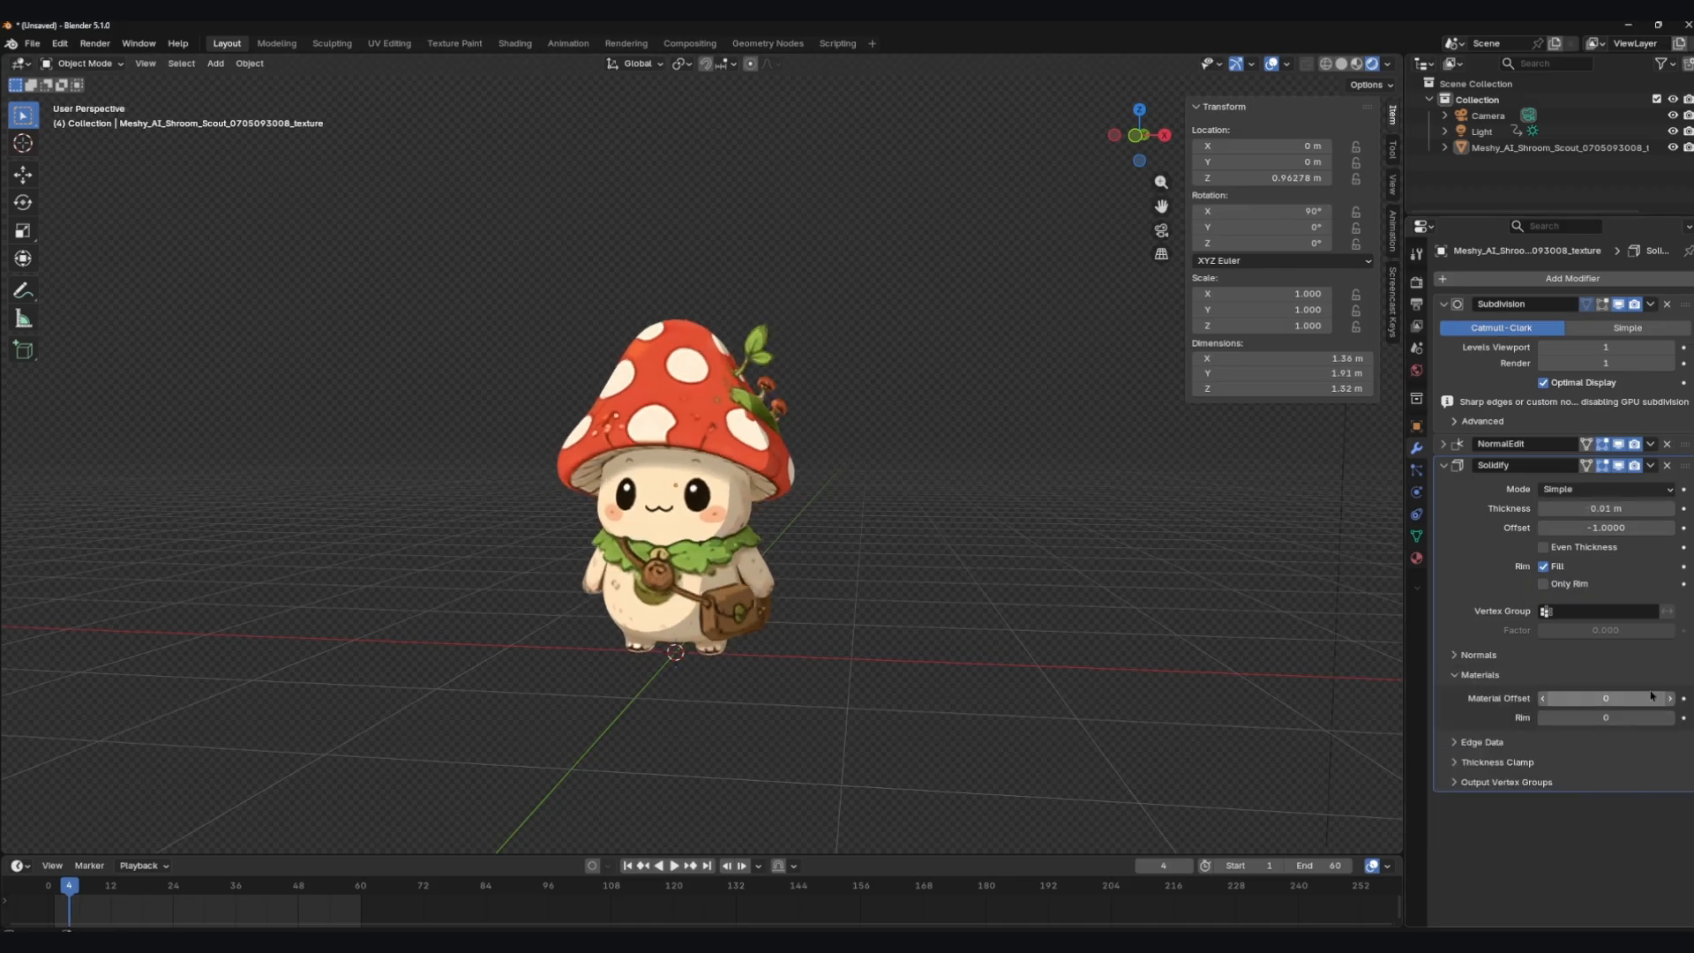
left_click_drag(1591, 509, 1580, 509)
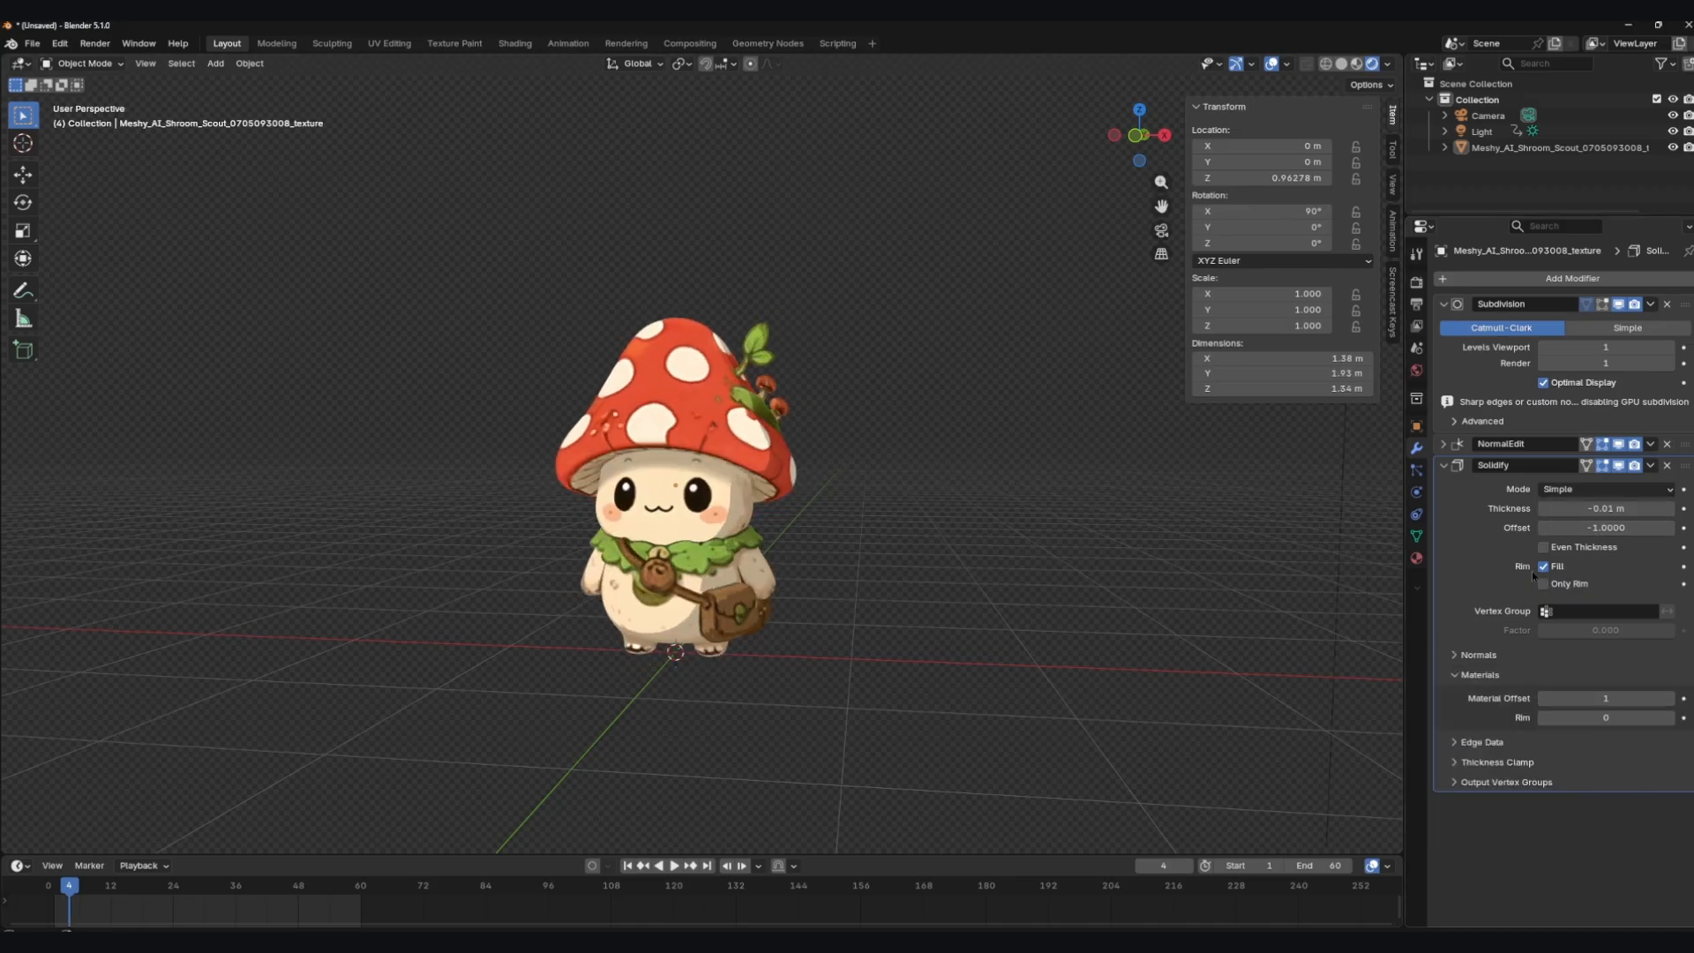
left_click(1479, 655)
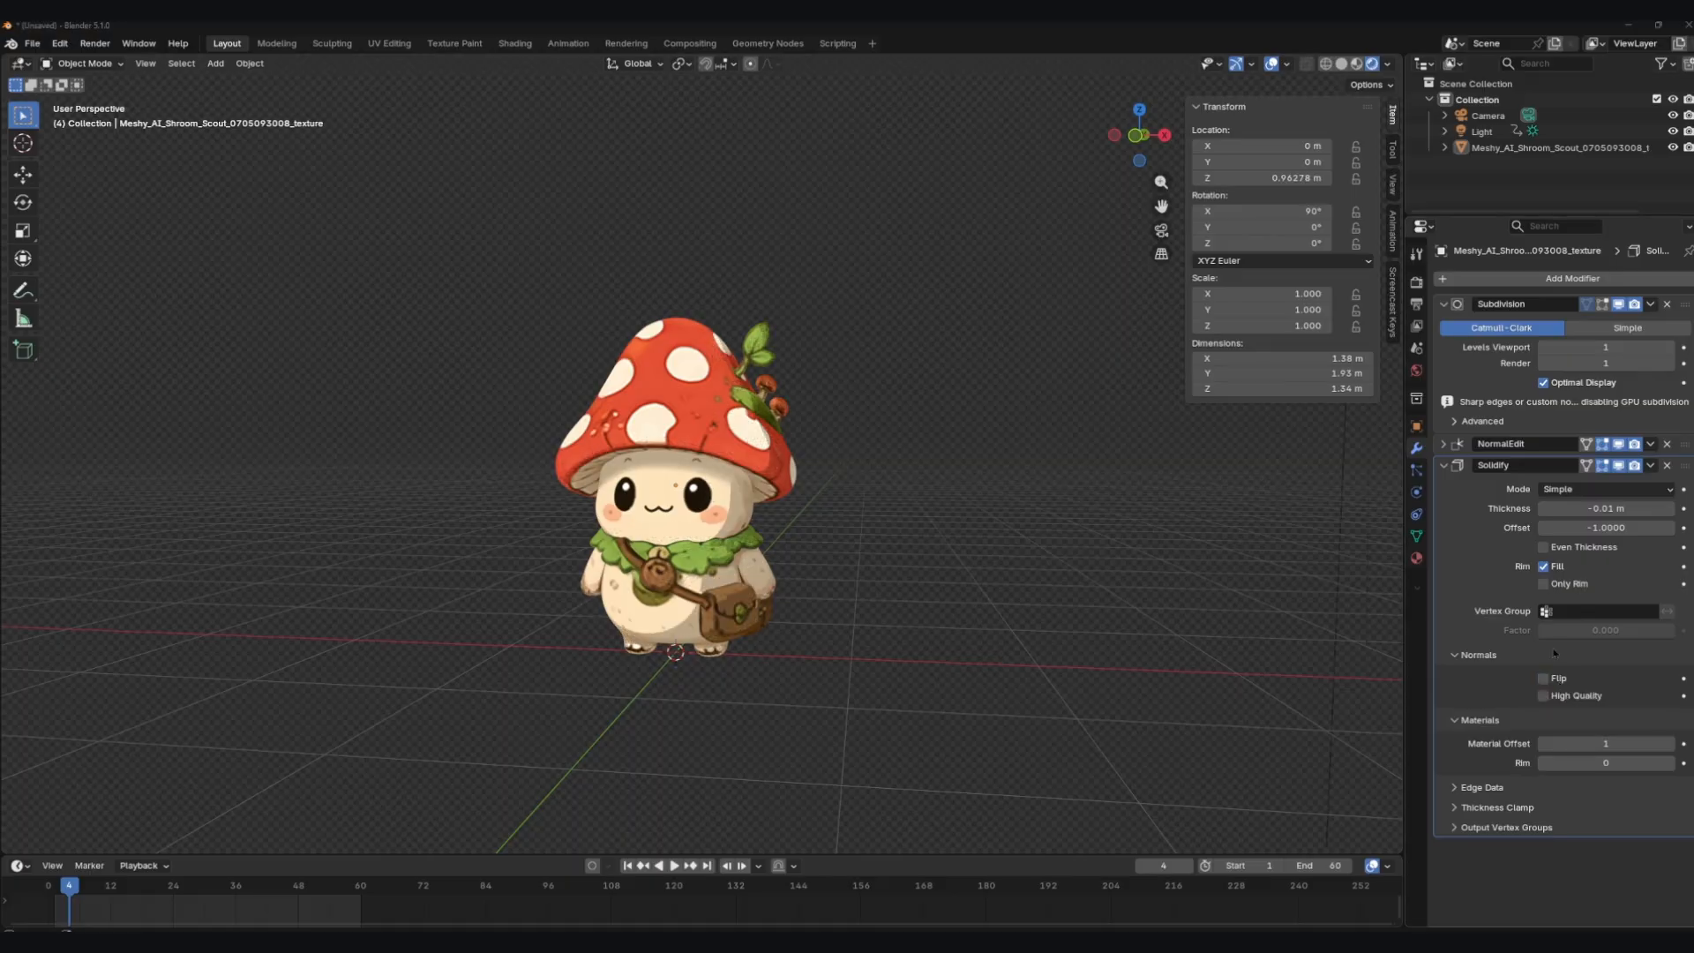
left_click(1551, 679)
- Add a second material slot to the mushroom model with a new material and set its base color to black
left_click(1417, 558)
left_click(1689, 279)
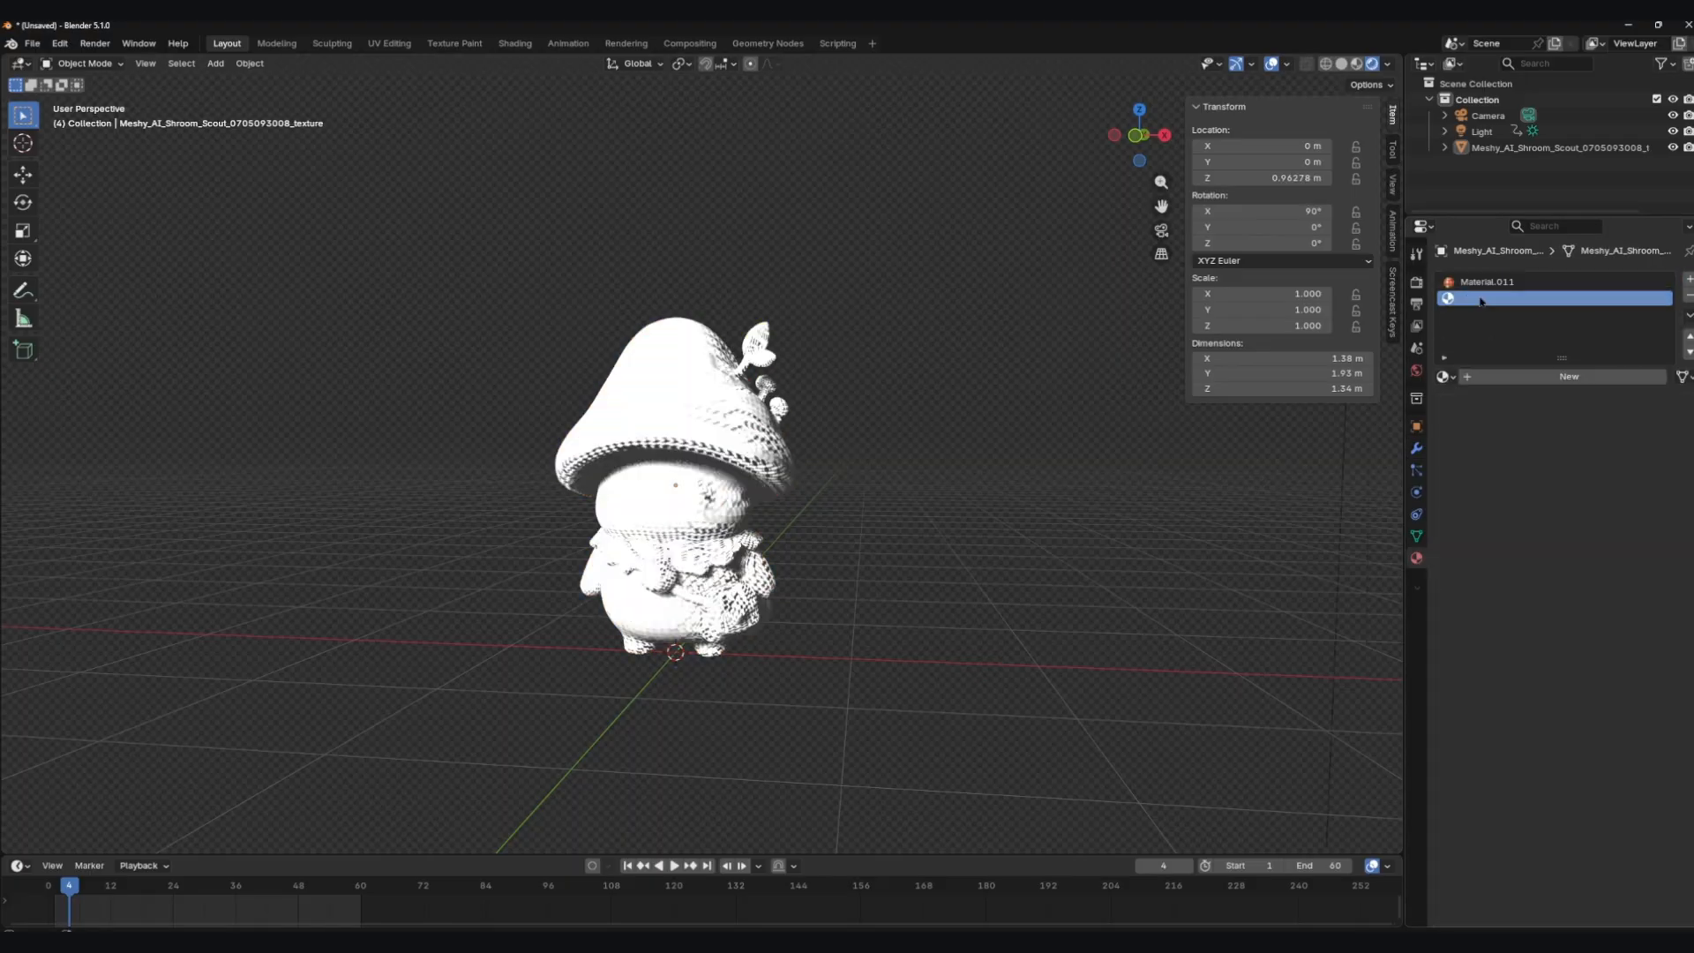
left_click(1508, 376)
left_click(1603, 475)
left_click_drag(1663, 217, 1663, 326)
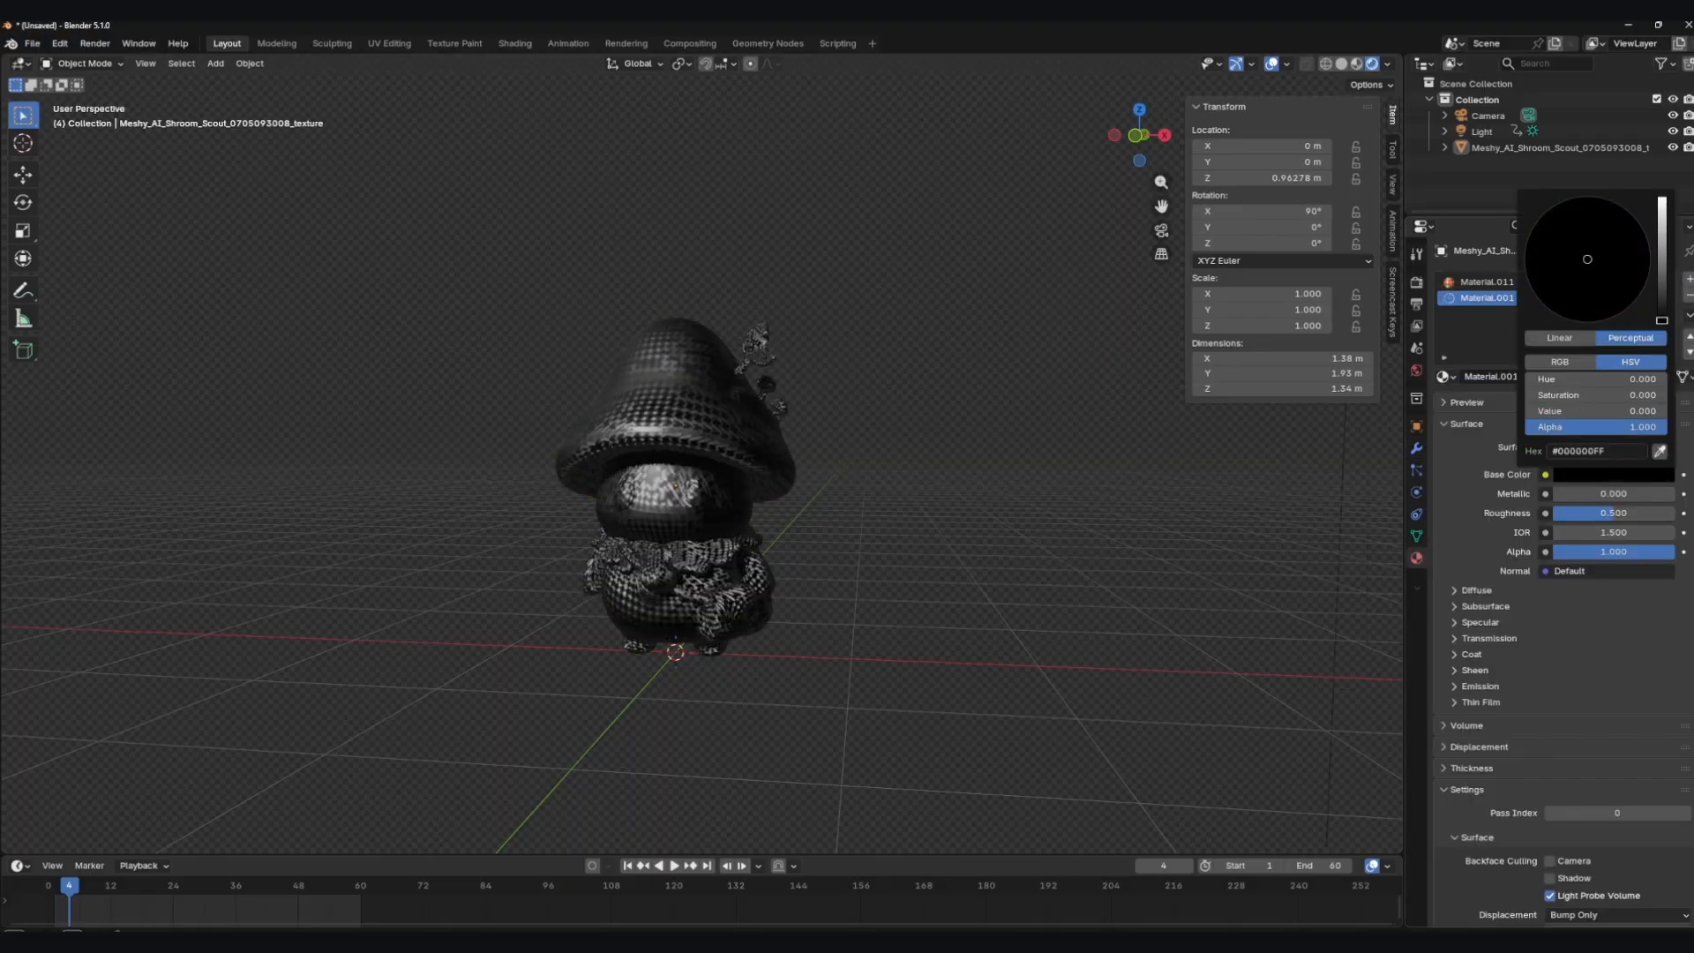
- Enable camera backface culling for the black material so it forms an outline around the mushroom
left_click(746, 432)
scroll(1553, 574, "down", 5)
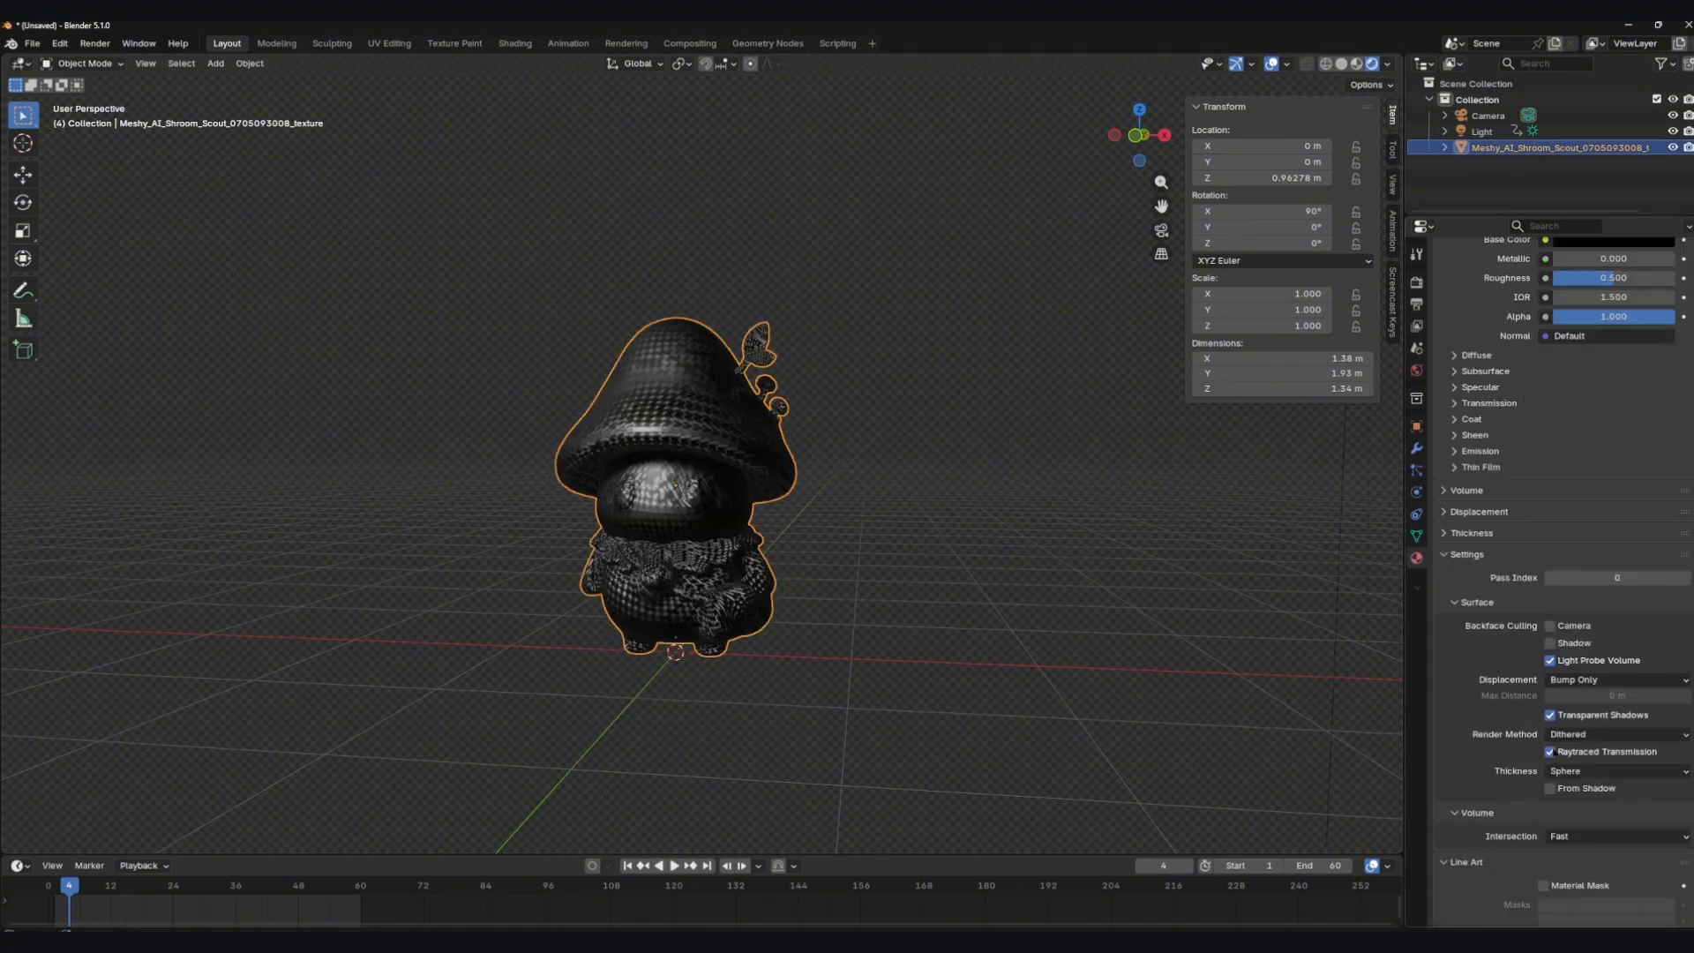
left_click(1552, 627)
left_click(1050, 653)
scroll(1050, 653, "up", 1)
middle_click_drag(1050, 653, 1027, 604)
scroll(1019, 616, "down", 2)
- Set the mushroom model's Solidify thickness to -0.015 m to adjust the outline width
left_click(719, 503)
left_click(1416, 449)
left_click(1280, 521)
left_click_drag(1607, 508, 1587, 508)
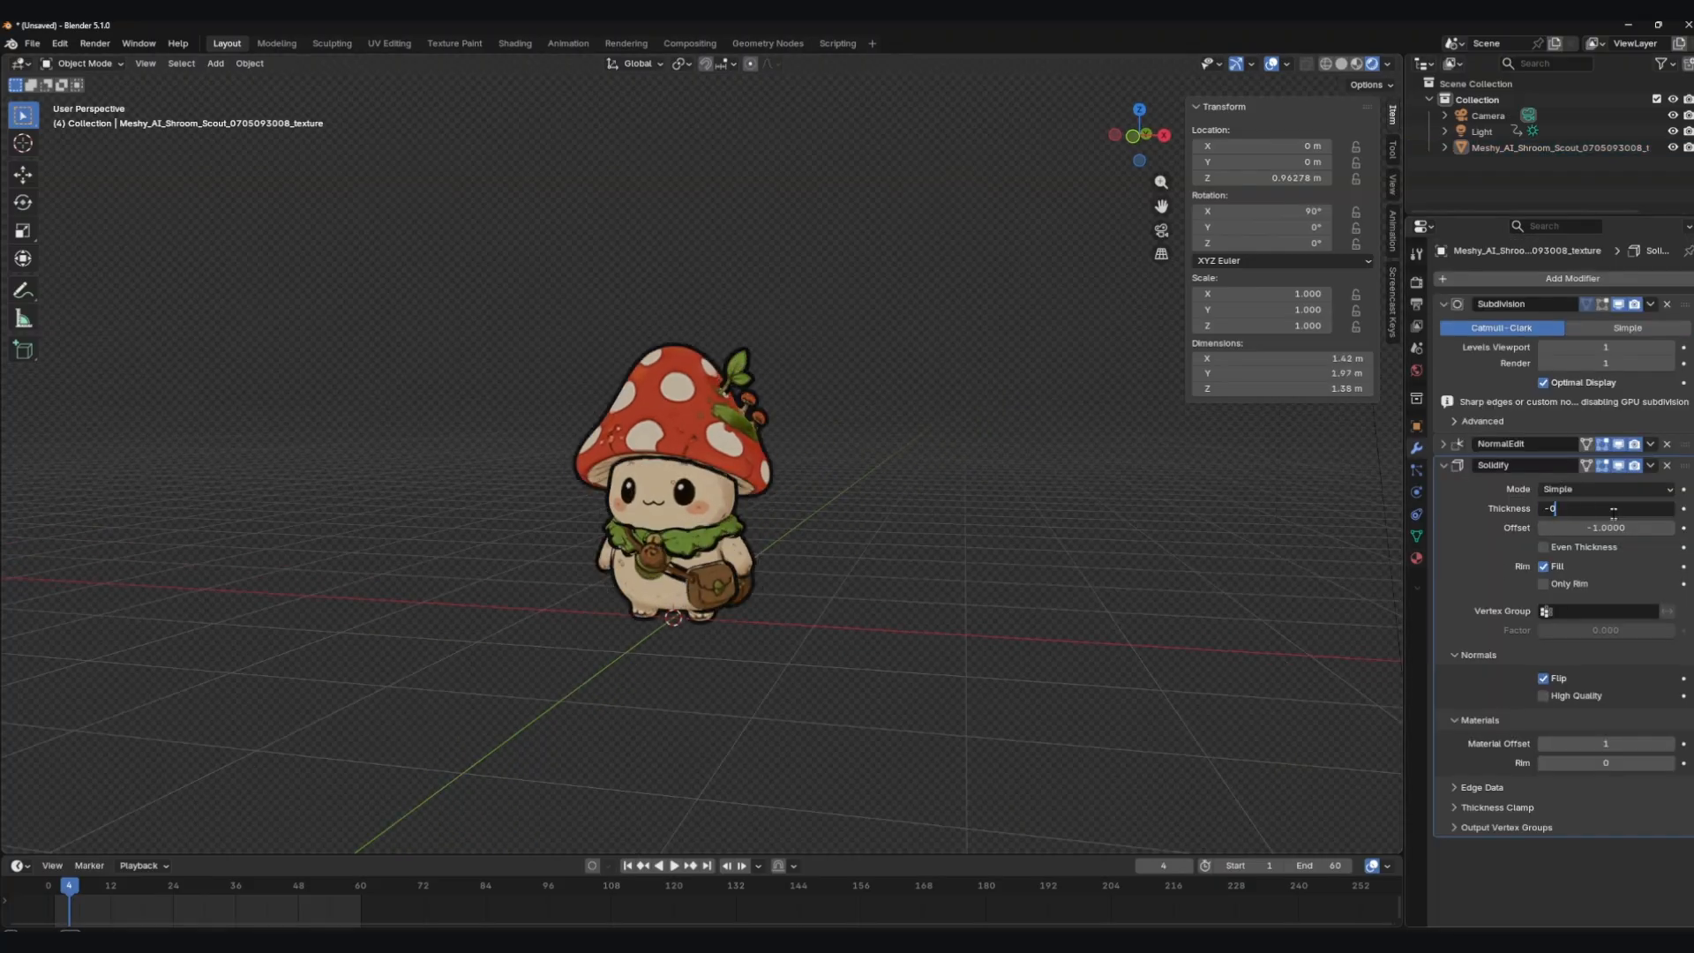
type(".001")
key("Return")
double_click(1614, 512)
type("-0")
scroll(962, 618, "up", 2)
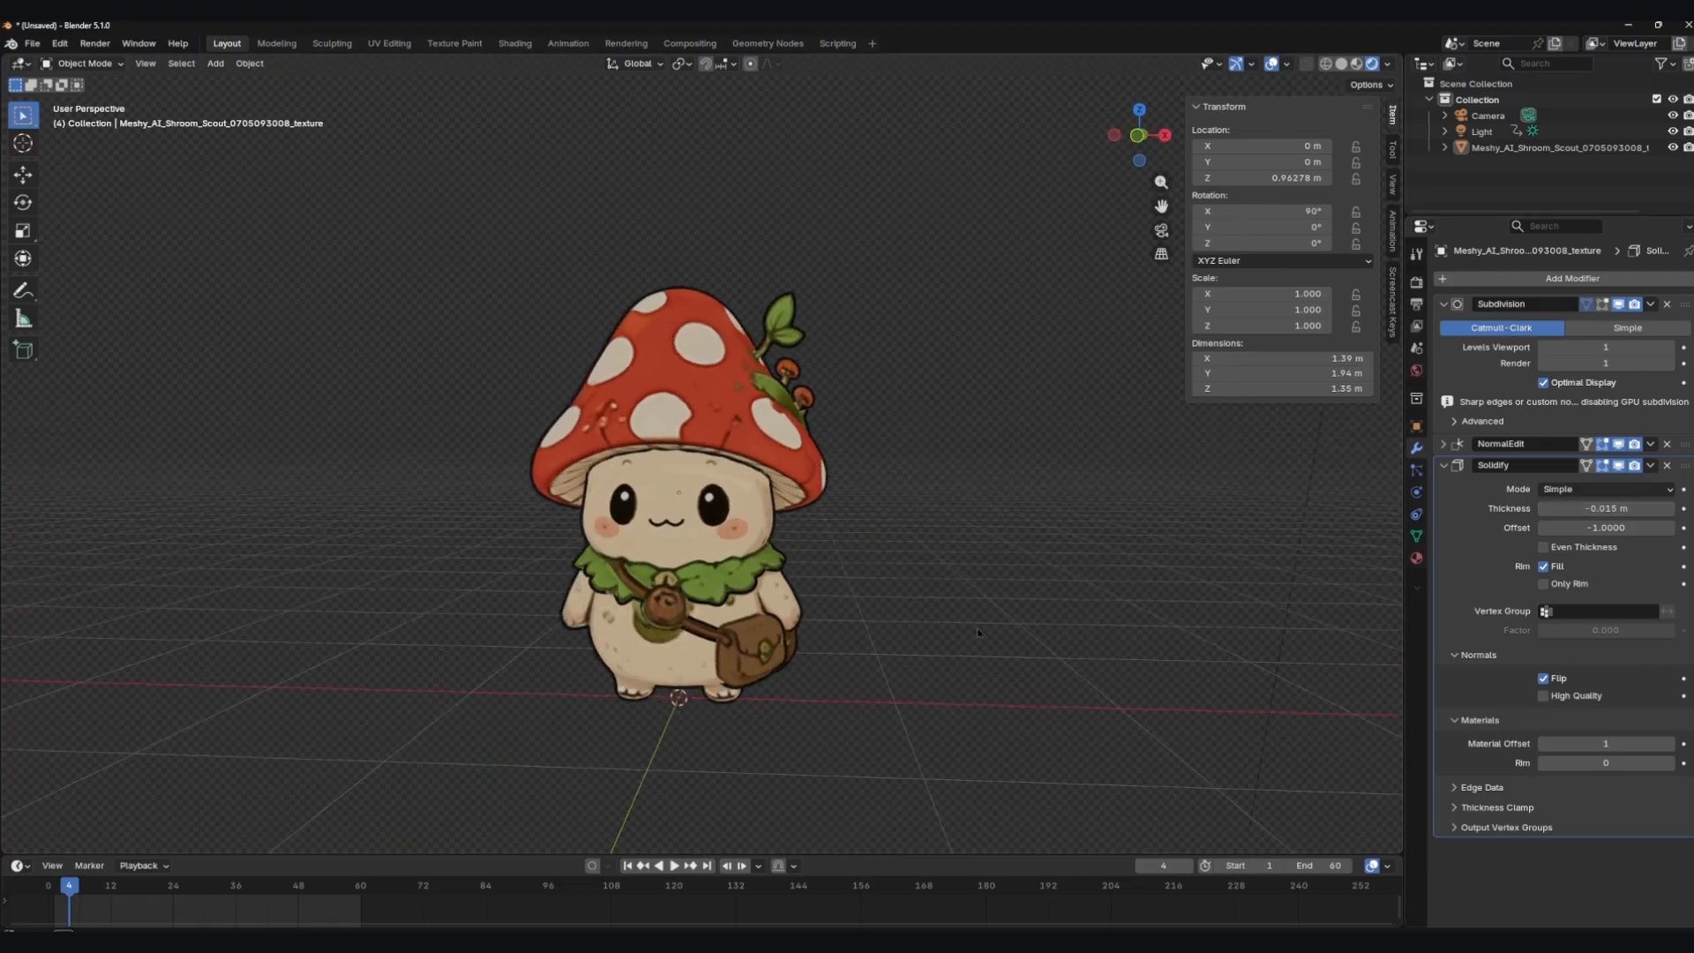
middle_click_drag(962, 618, 976, 556)
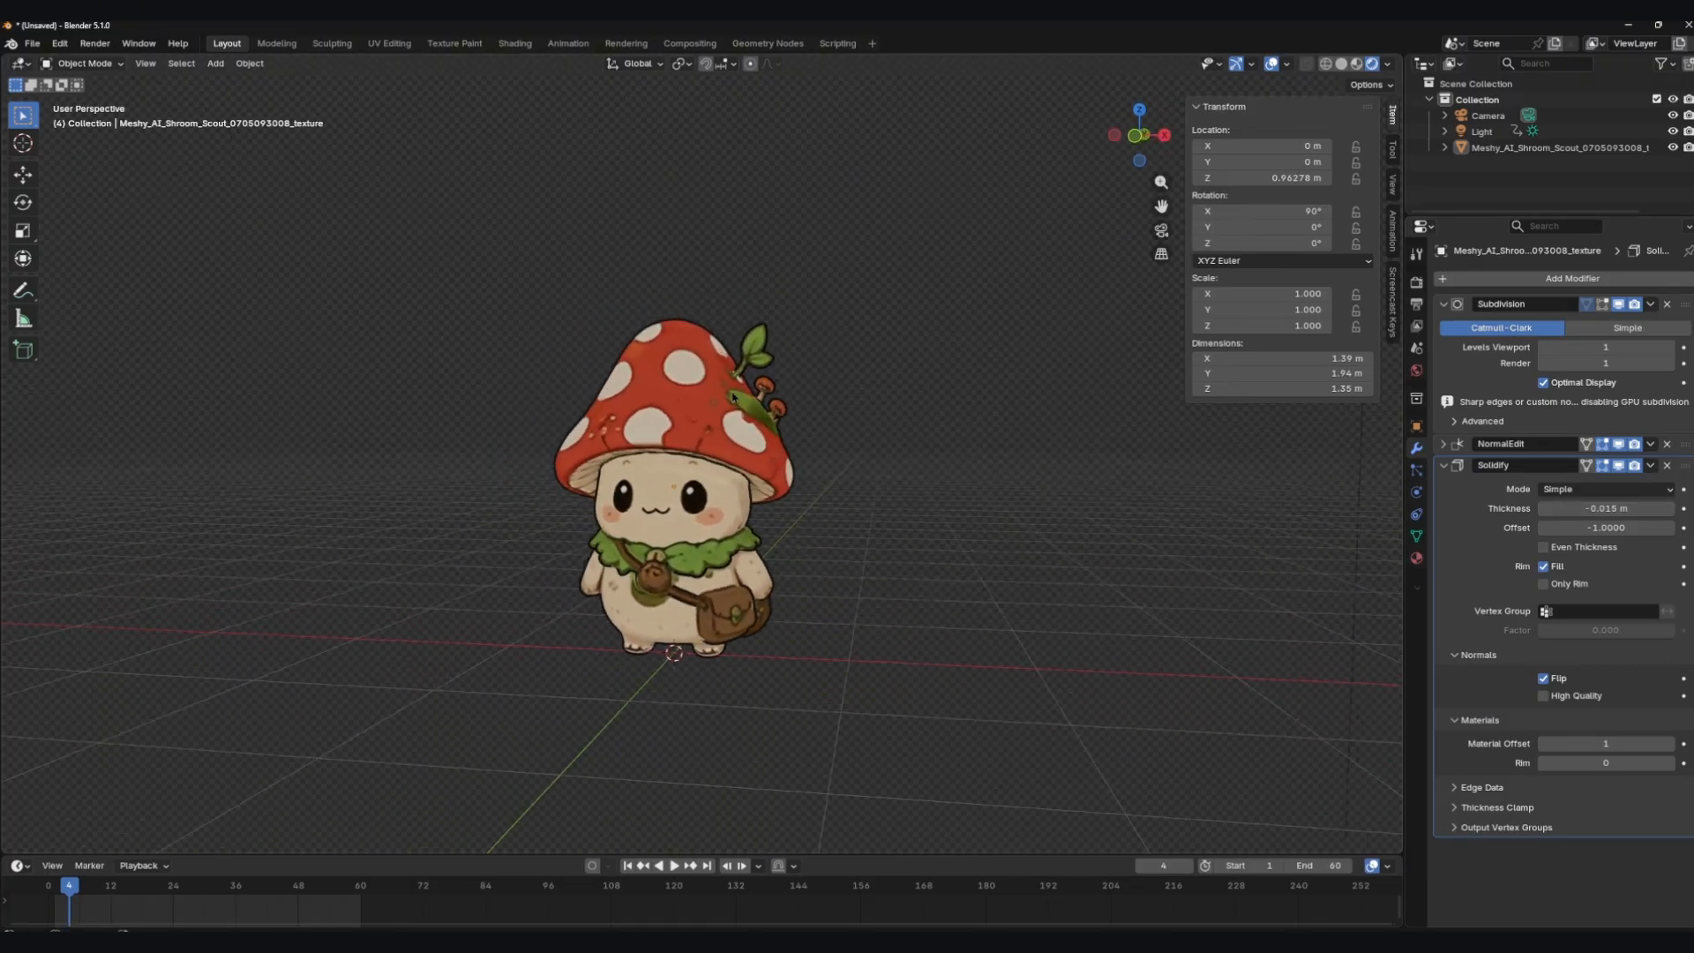
- Enter Edit Mode on the mushroom model and select its whole mesh
key("Tab")
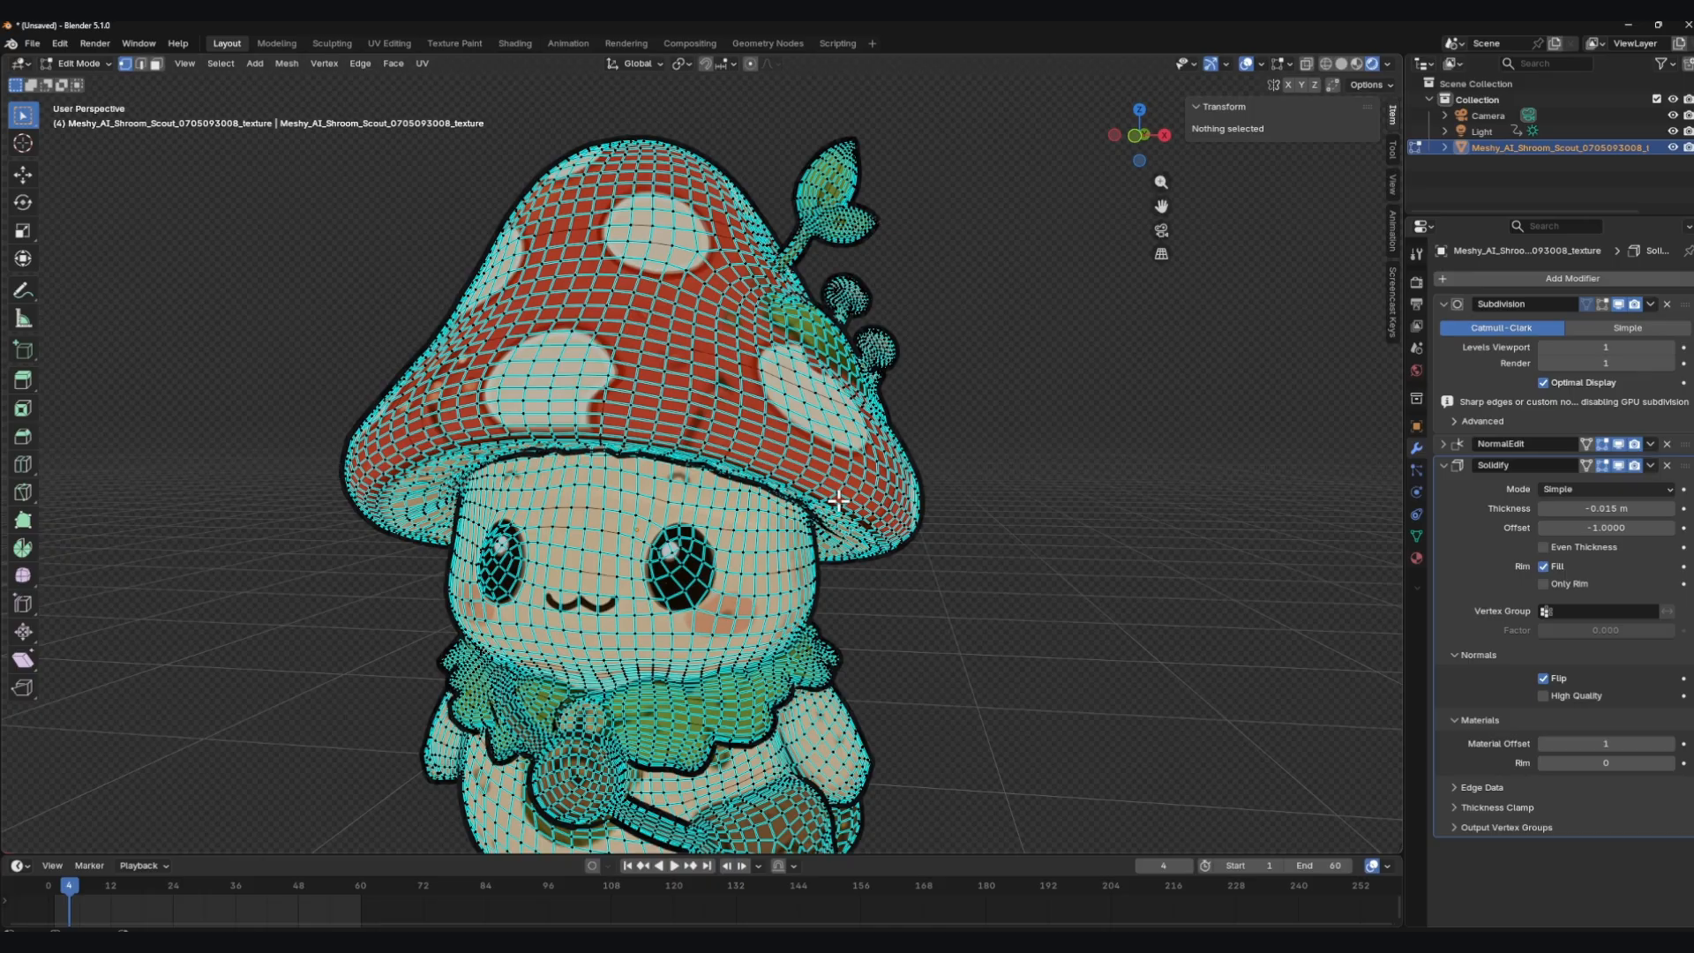
scroll(829, 503, "down", 3)
key("a")
right_click(820, 503)
- Remove the existing NormalEdit modifier from the mushroom model and add a new Normal Edit modifier
left_click(1667, 444)
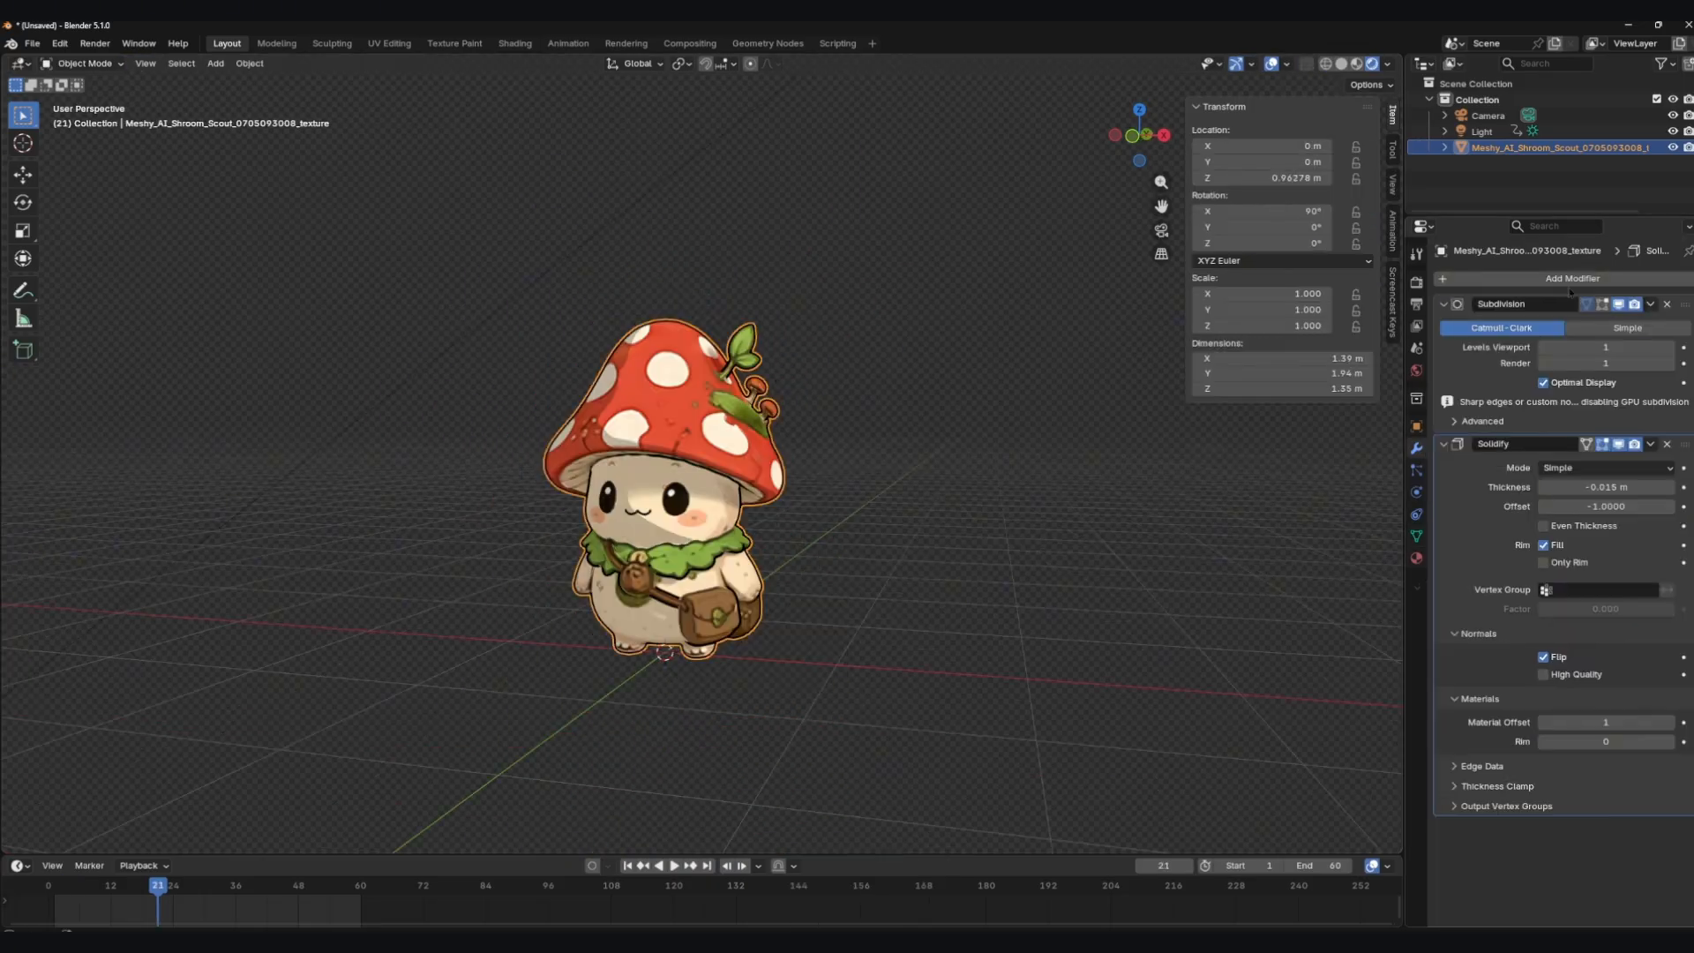
left_click(1576, 278)
type("n")
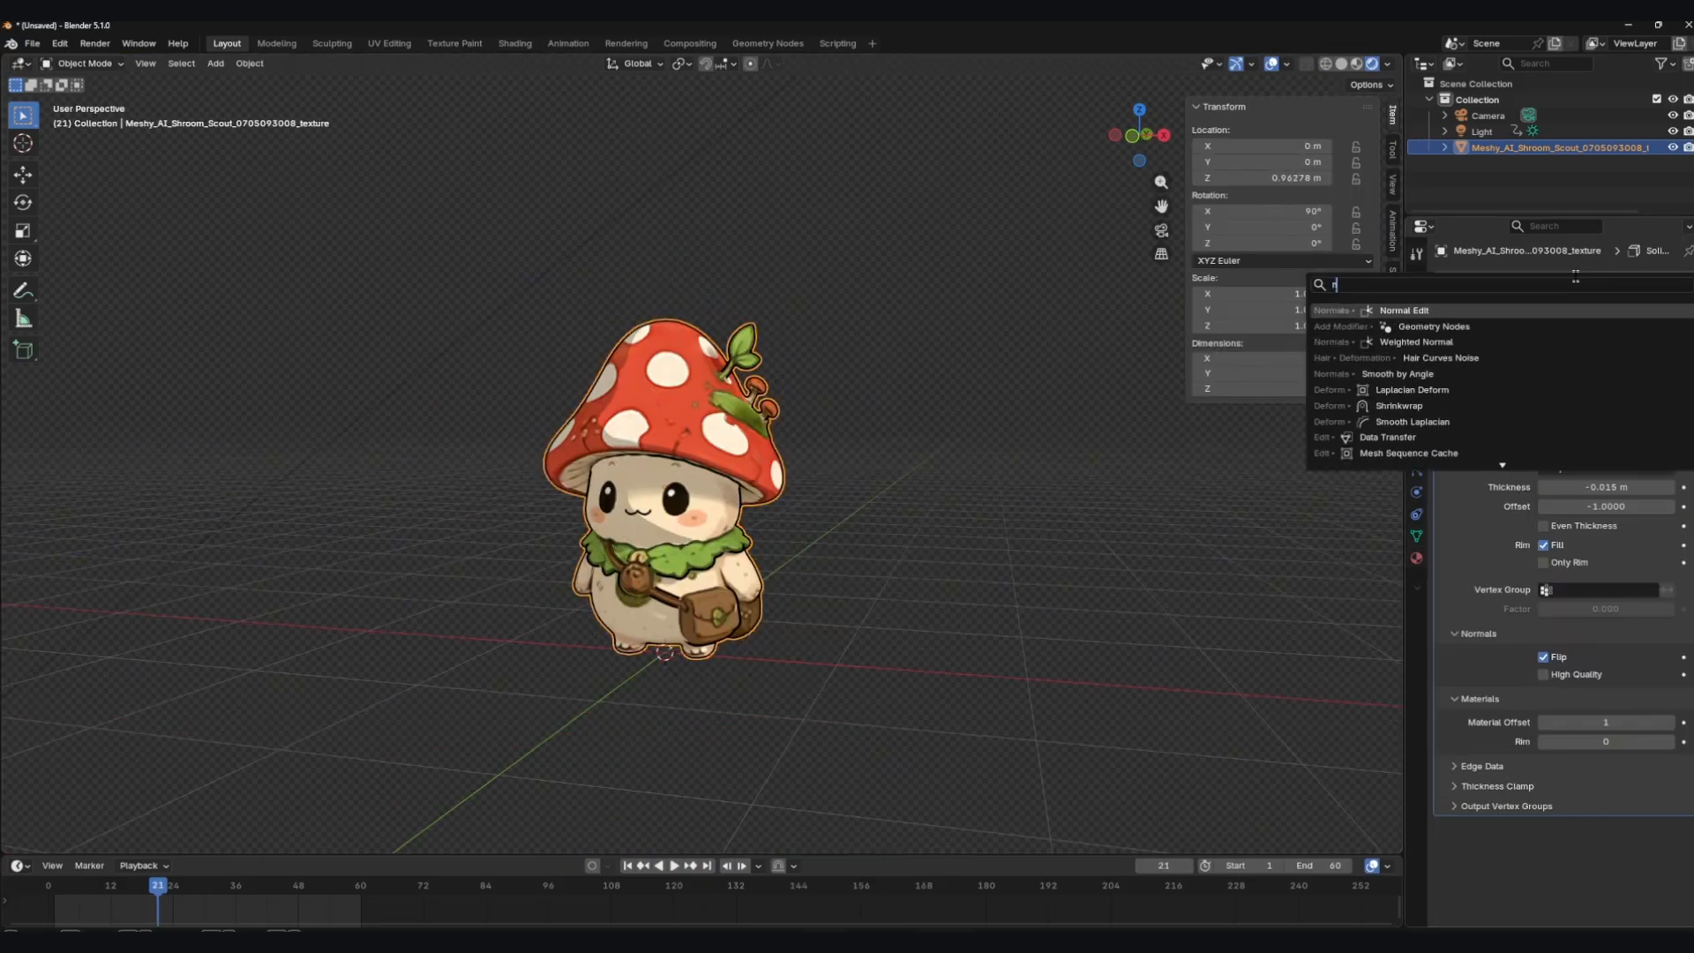
key("Return")
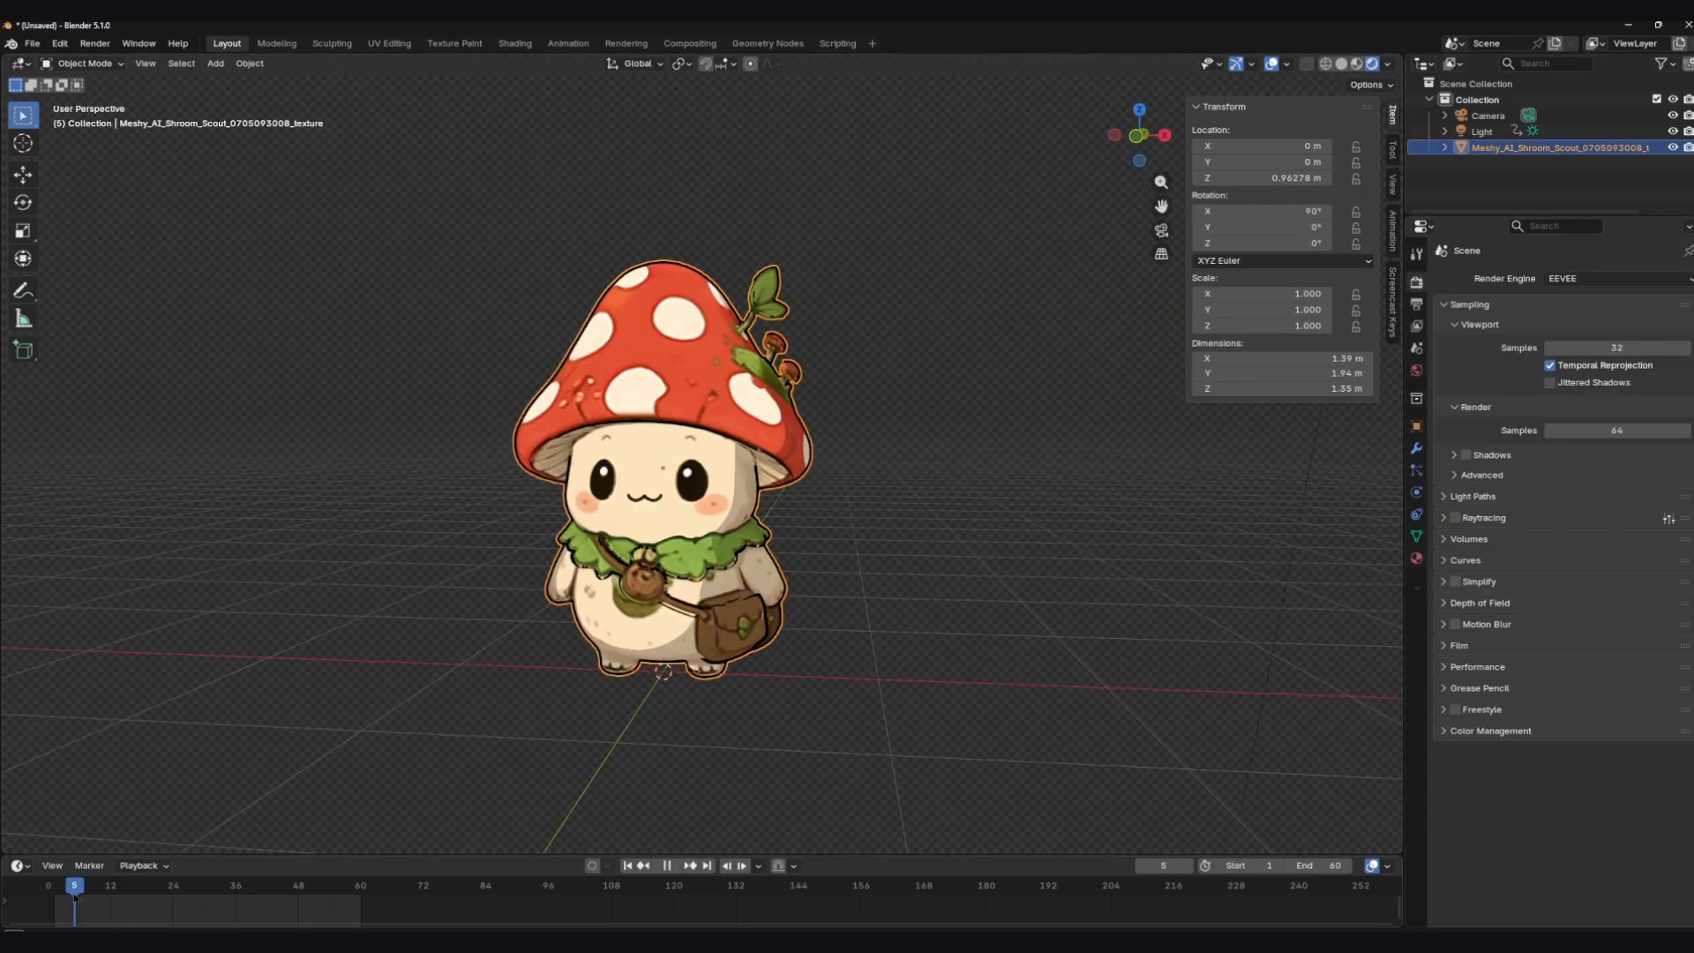
- Switch to the camera view and set the output resolution to 2048 × 2048 px
key("KP_0")
left_click(1416, 304)
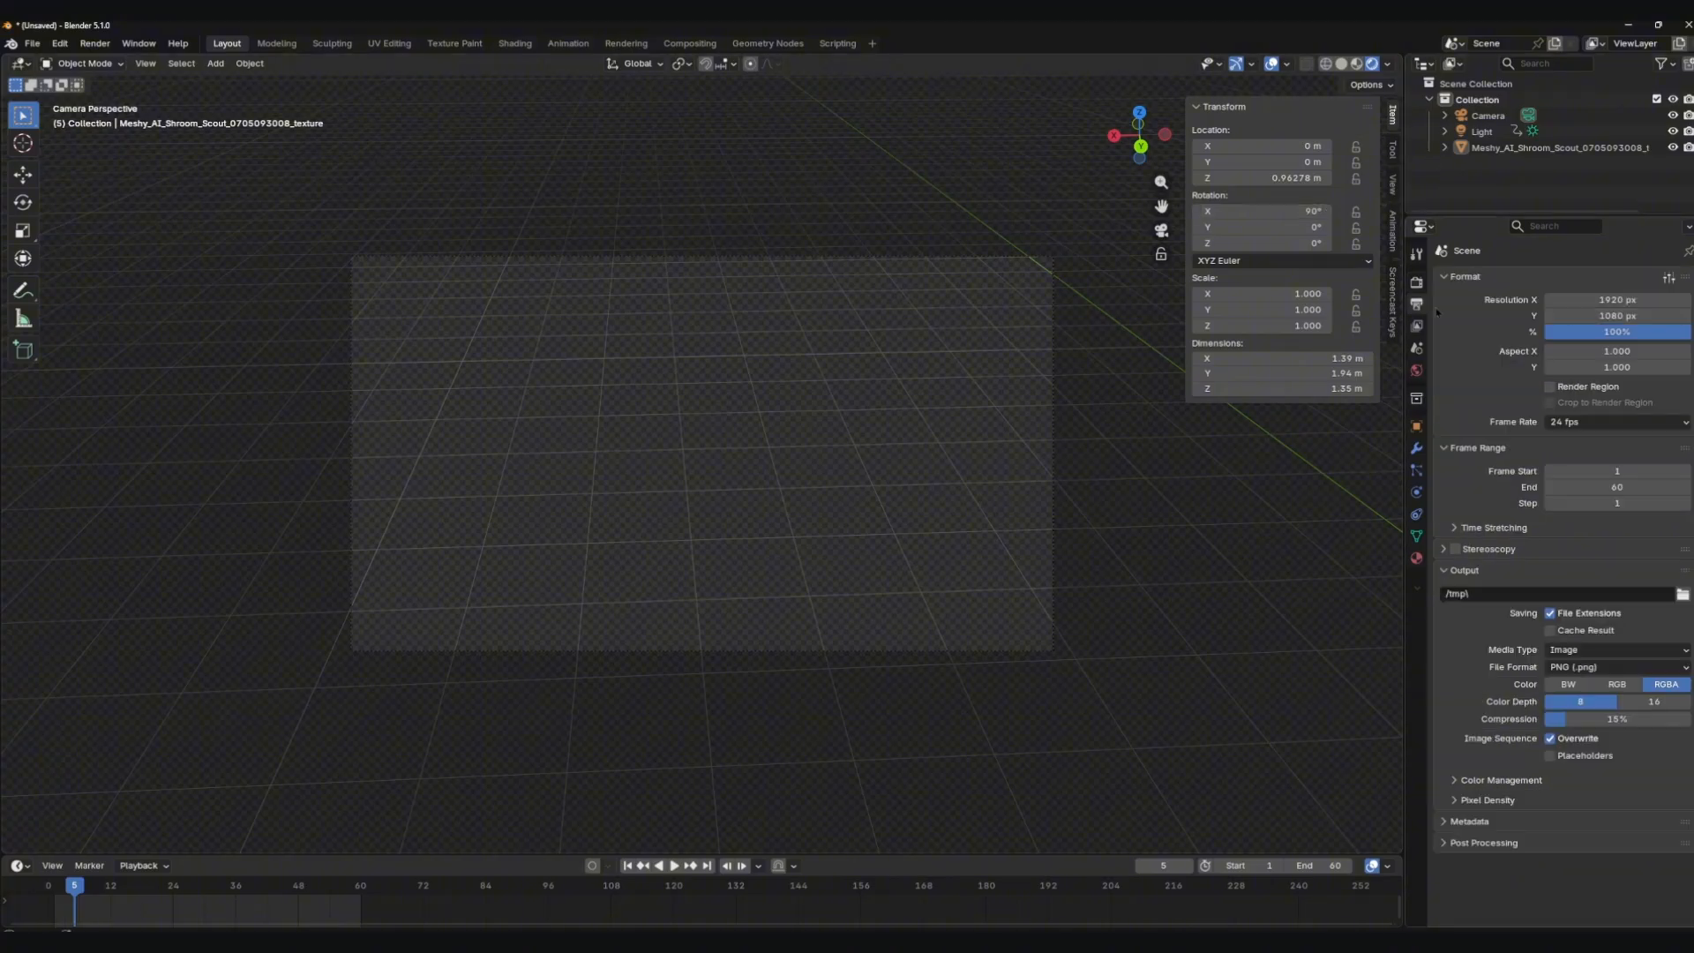
double_click(1585, 315)
type("2048")
key("Return")
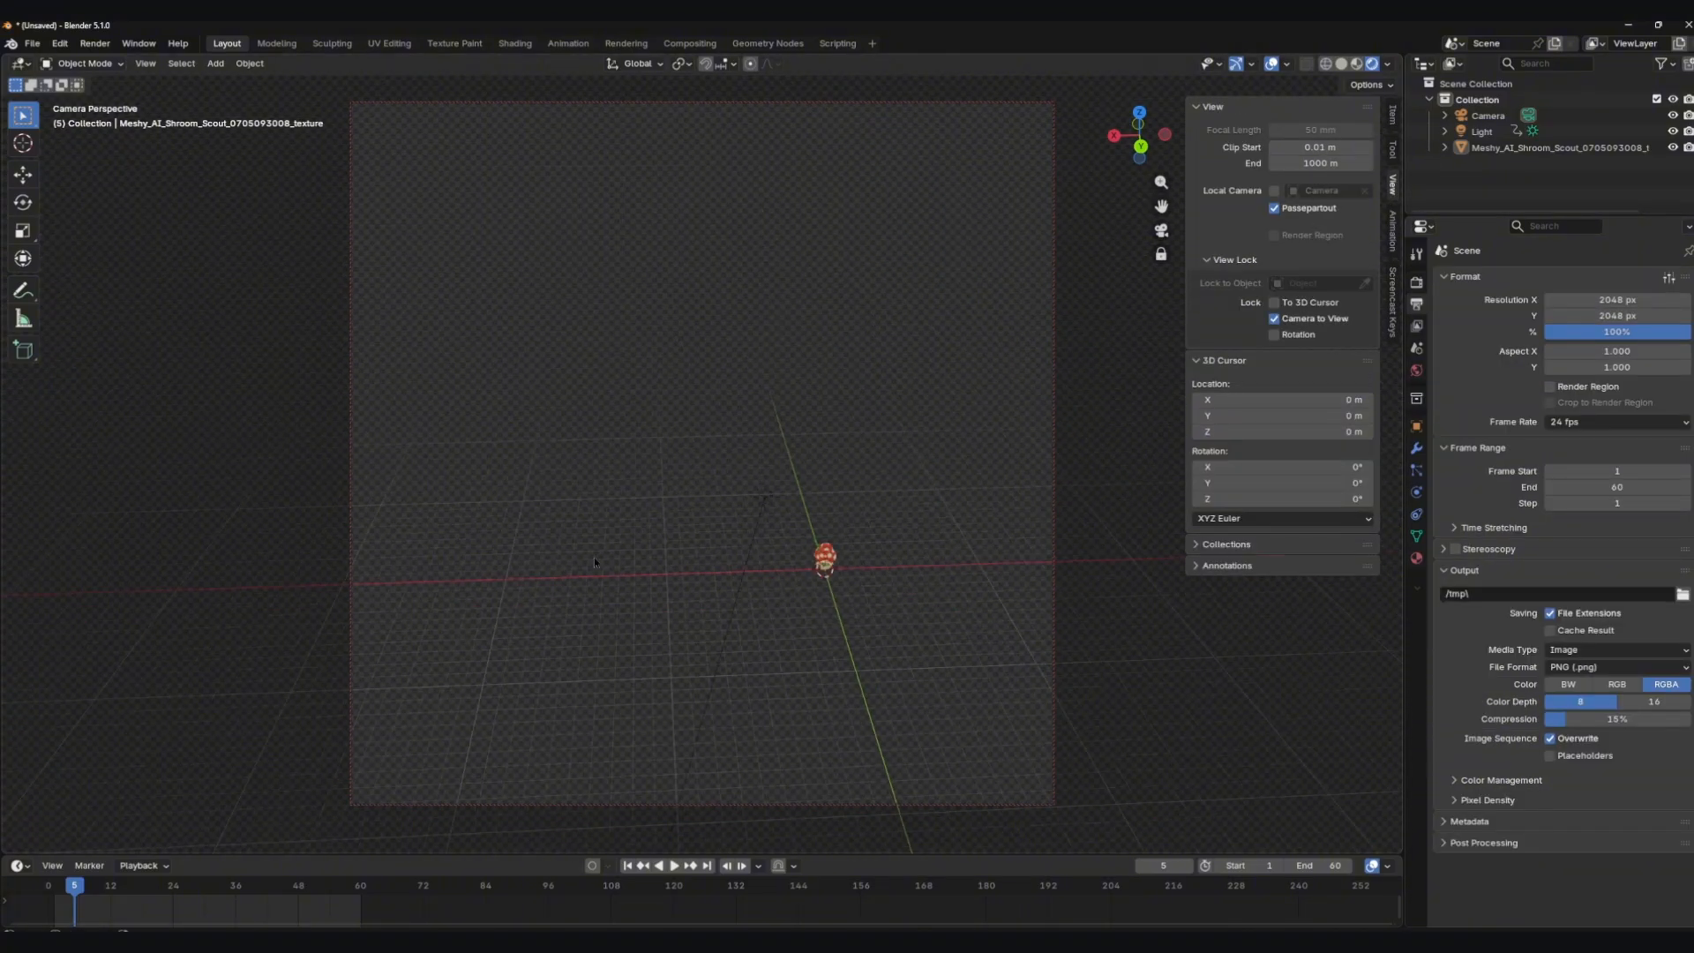
- Move the view-locked camera close to the mushroom and frame it from the front at a slight angle
scroll(595, 558, "up", 5)
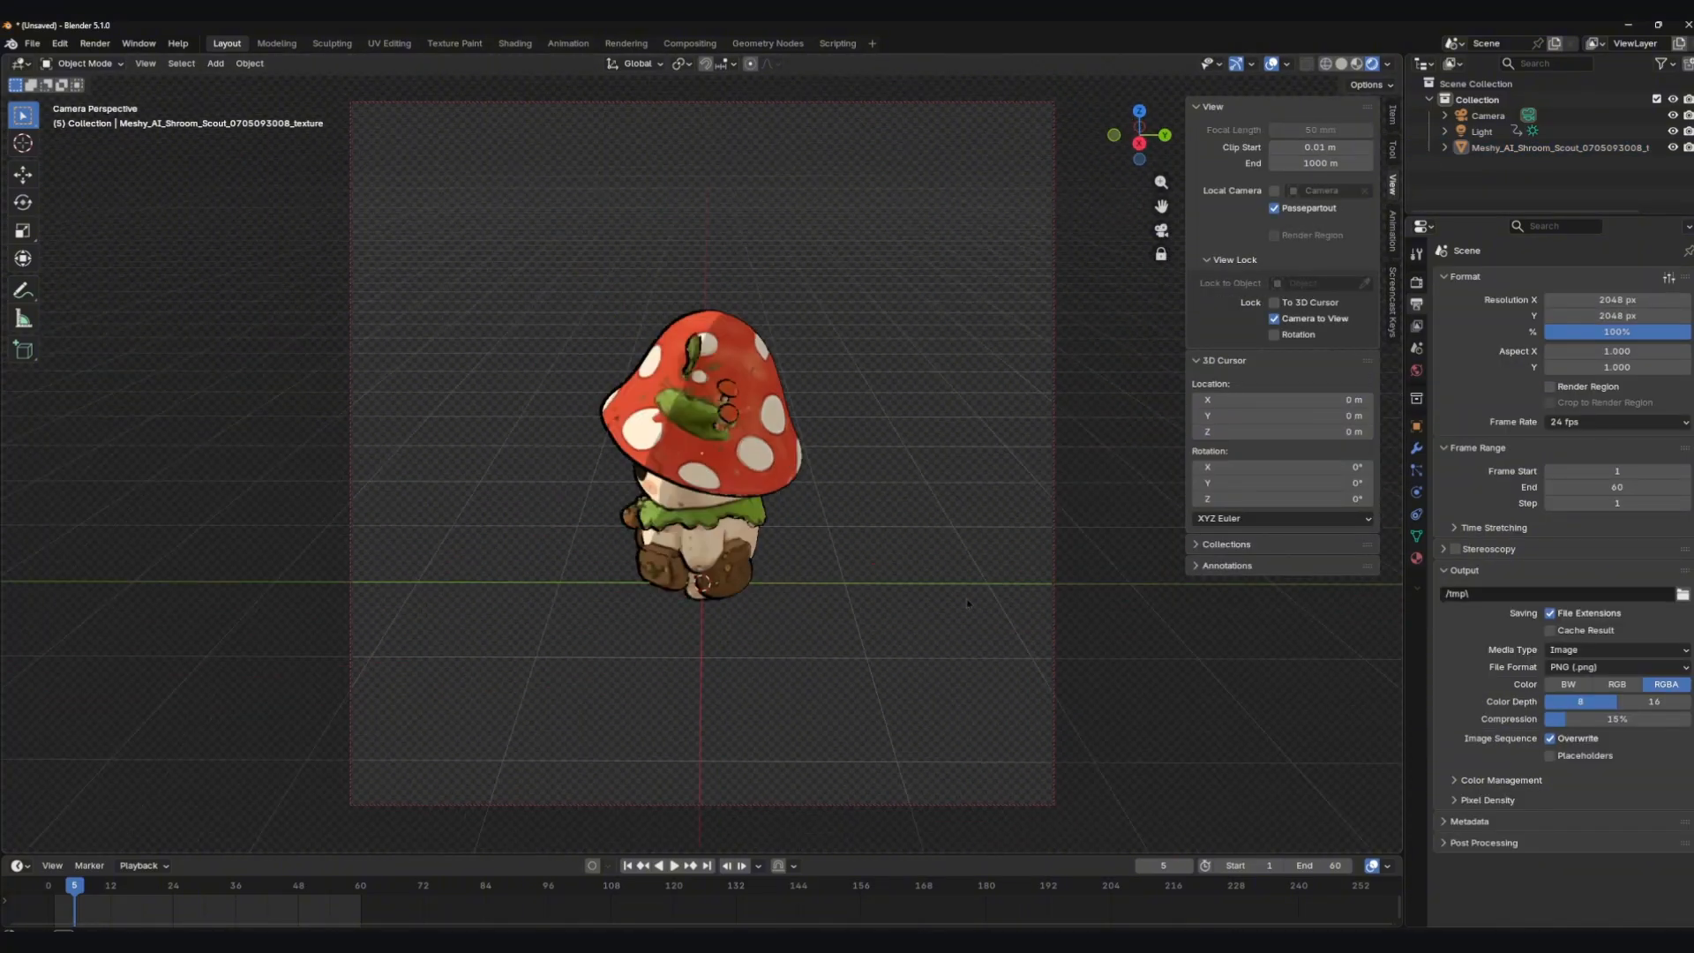
middle_click_drag(968, 604, 899, 469)
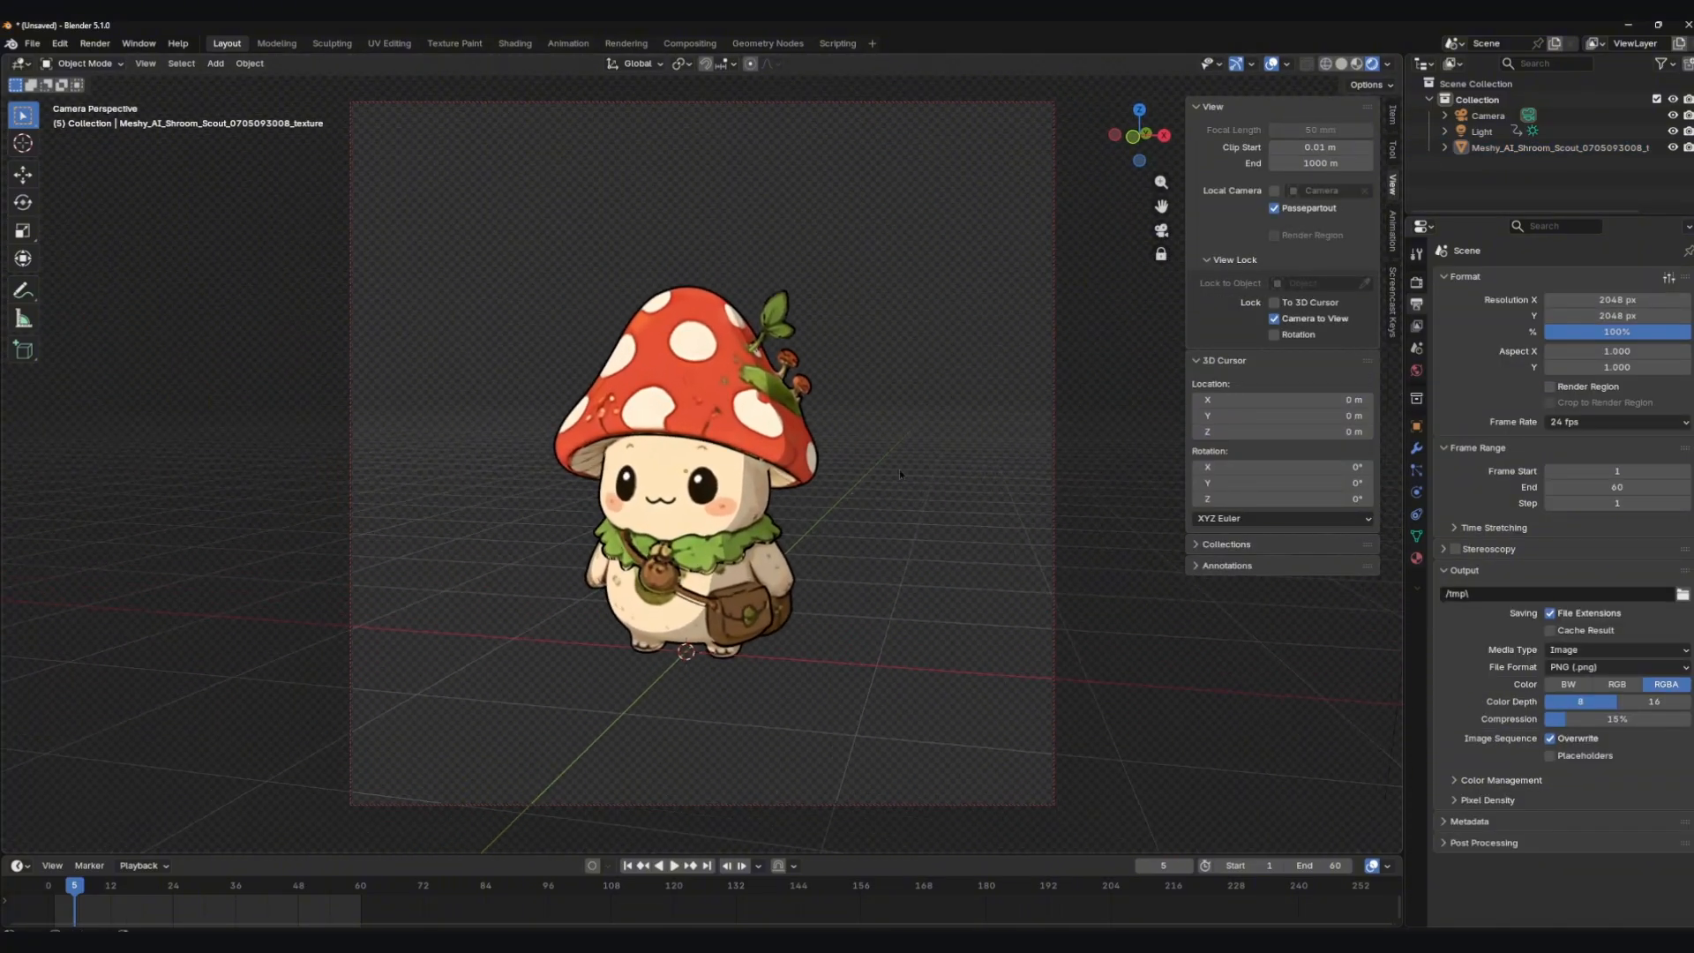
left_click(1418, 284)
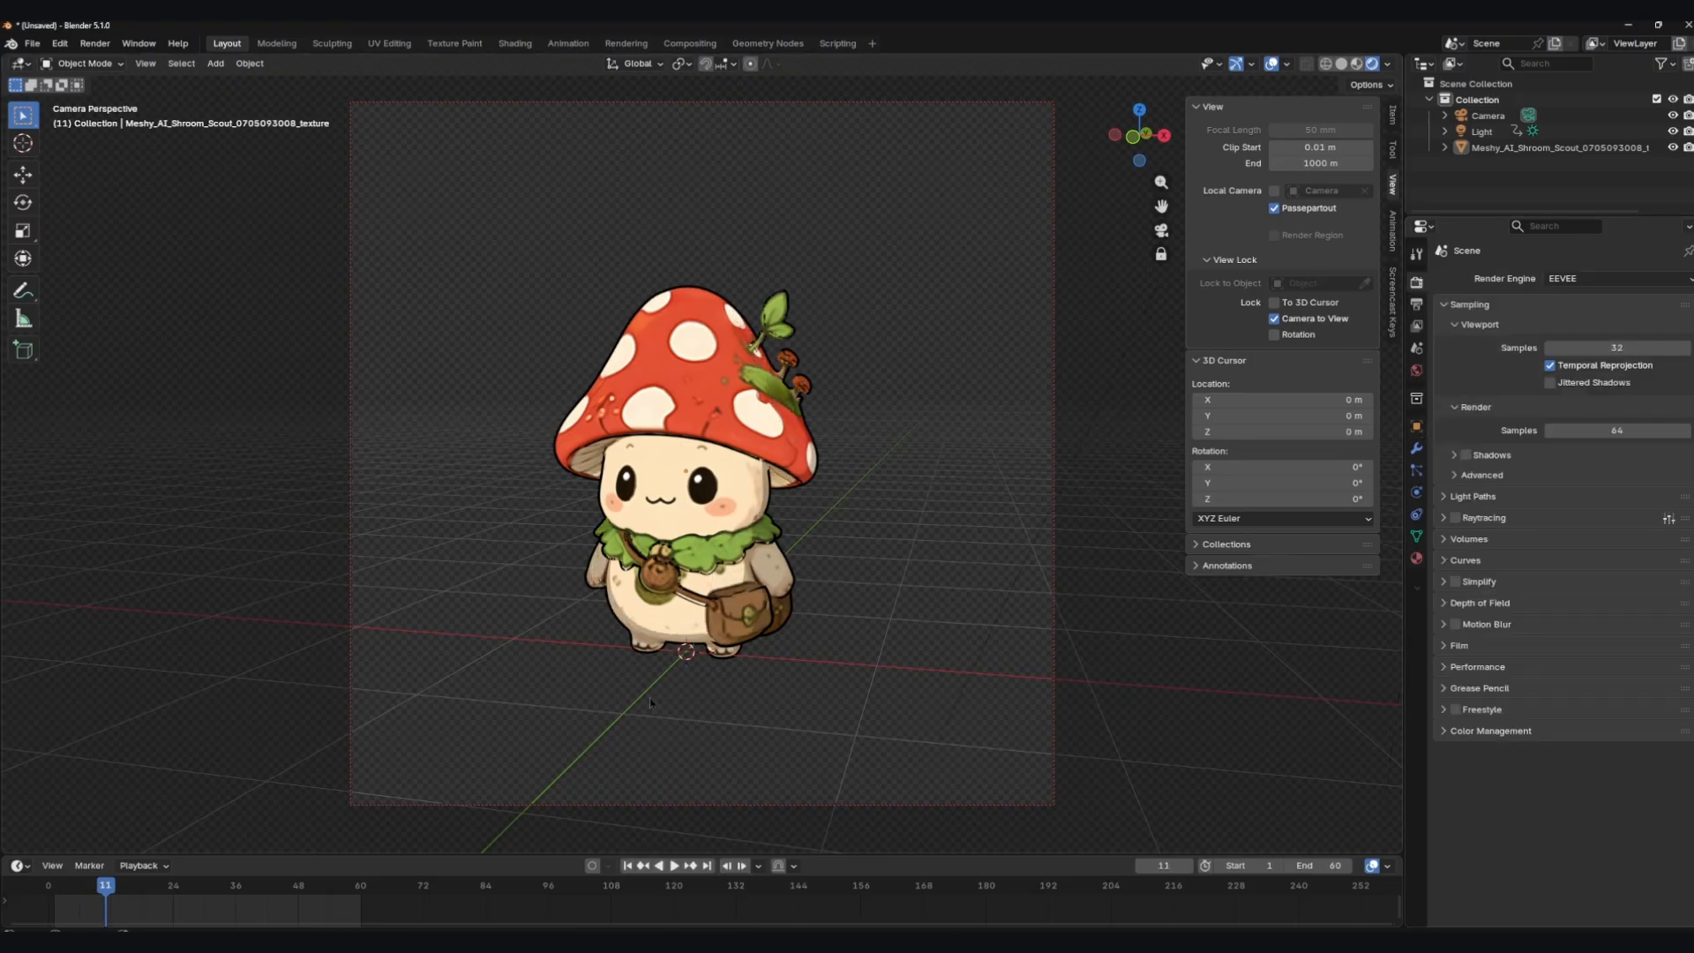
- Set the camera's focal length to 80 mm and reframe the mushroom slightly lower in the camera view
left_click(1490, 116)
left_click(1418, 492)
left_click(1606, 353)
type("80")
key("Return")
scroll(850, 642, "down", 3)
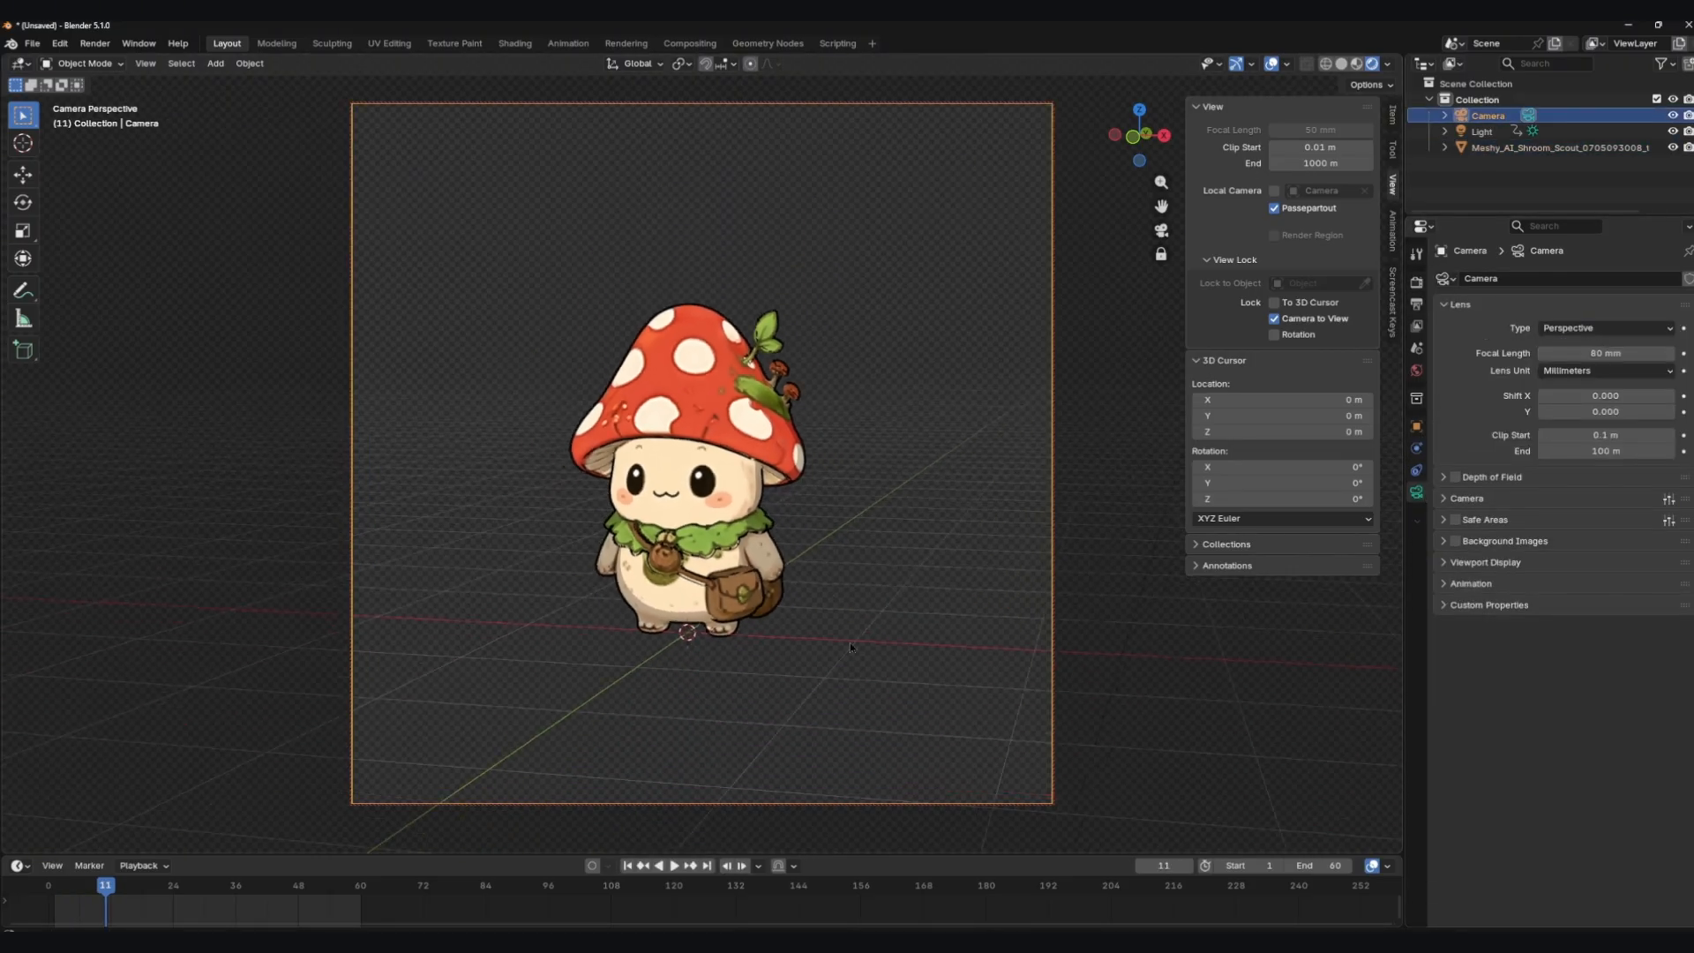
middle_click_drag(850, 642, 858, 678, "shift")
left_click(916, 549)
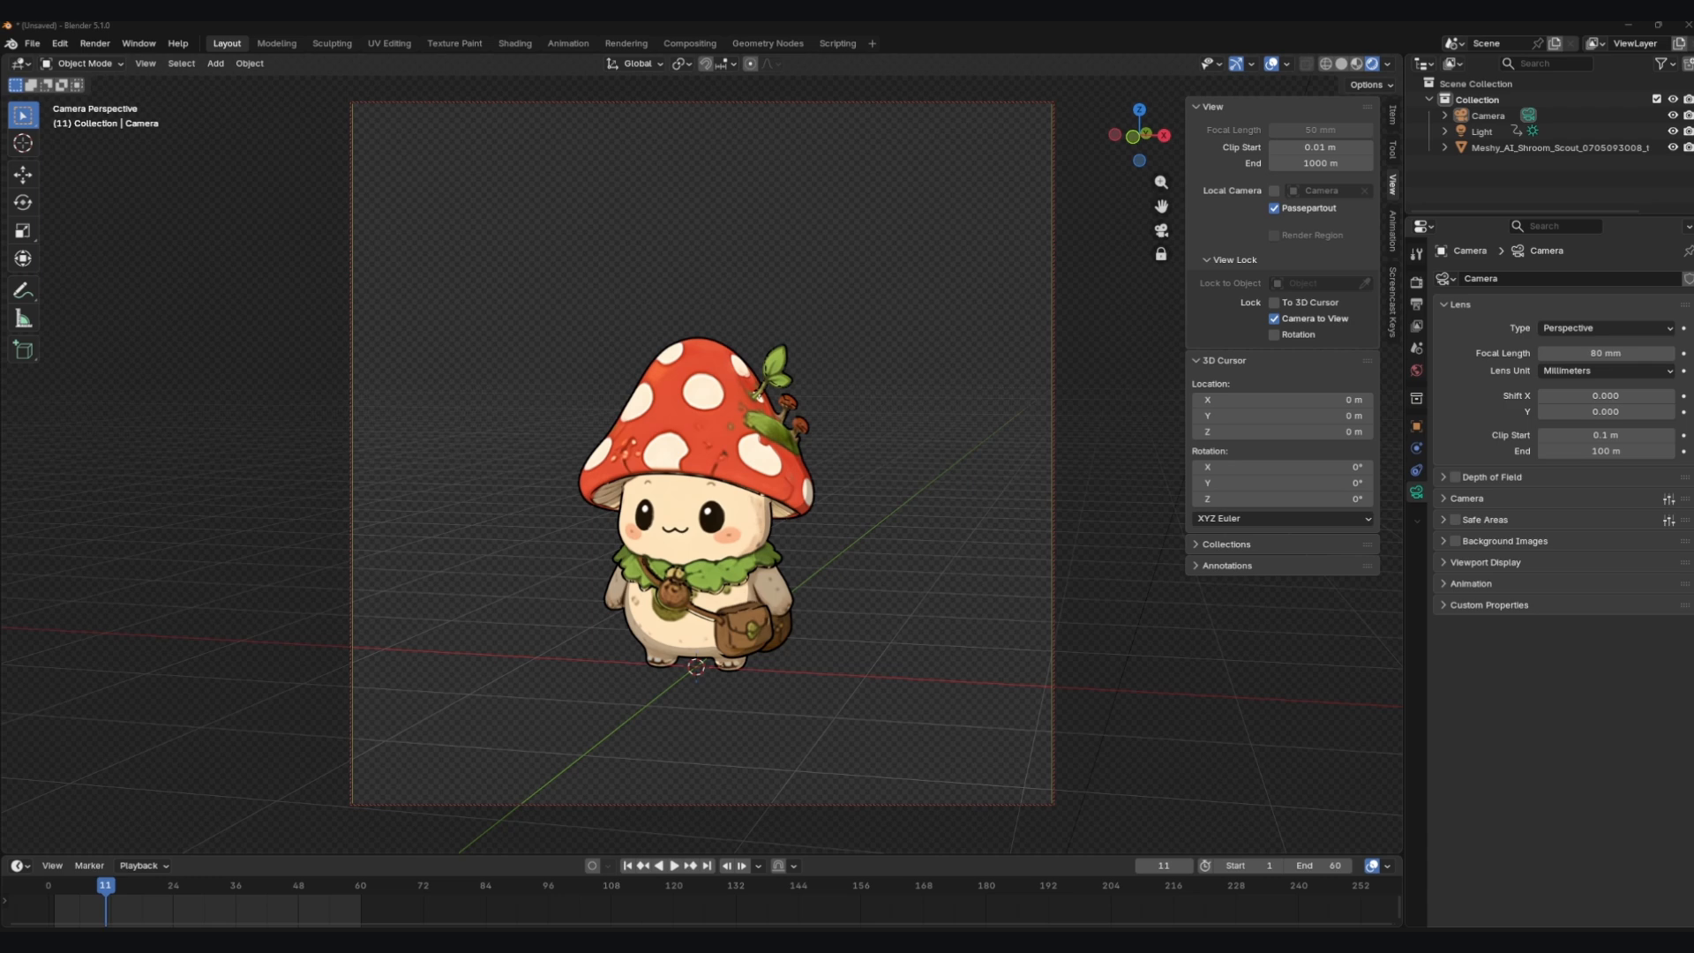
- Delete the sun light's rotation keyframes and return to frame 0
left_click(1545, 148)
left_click(1489, 116)
left_click(1483, 131)
key("Delete")
left_click(49, 885)
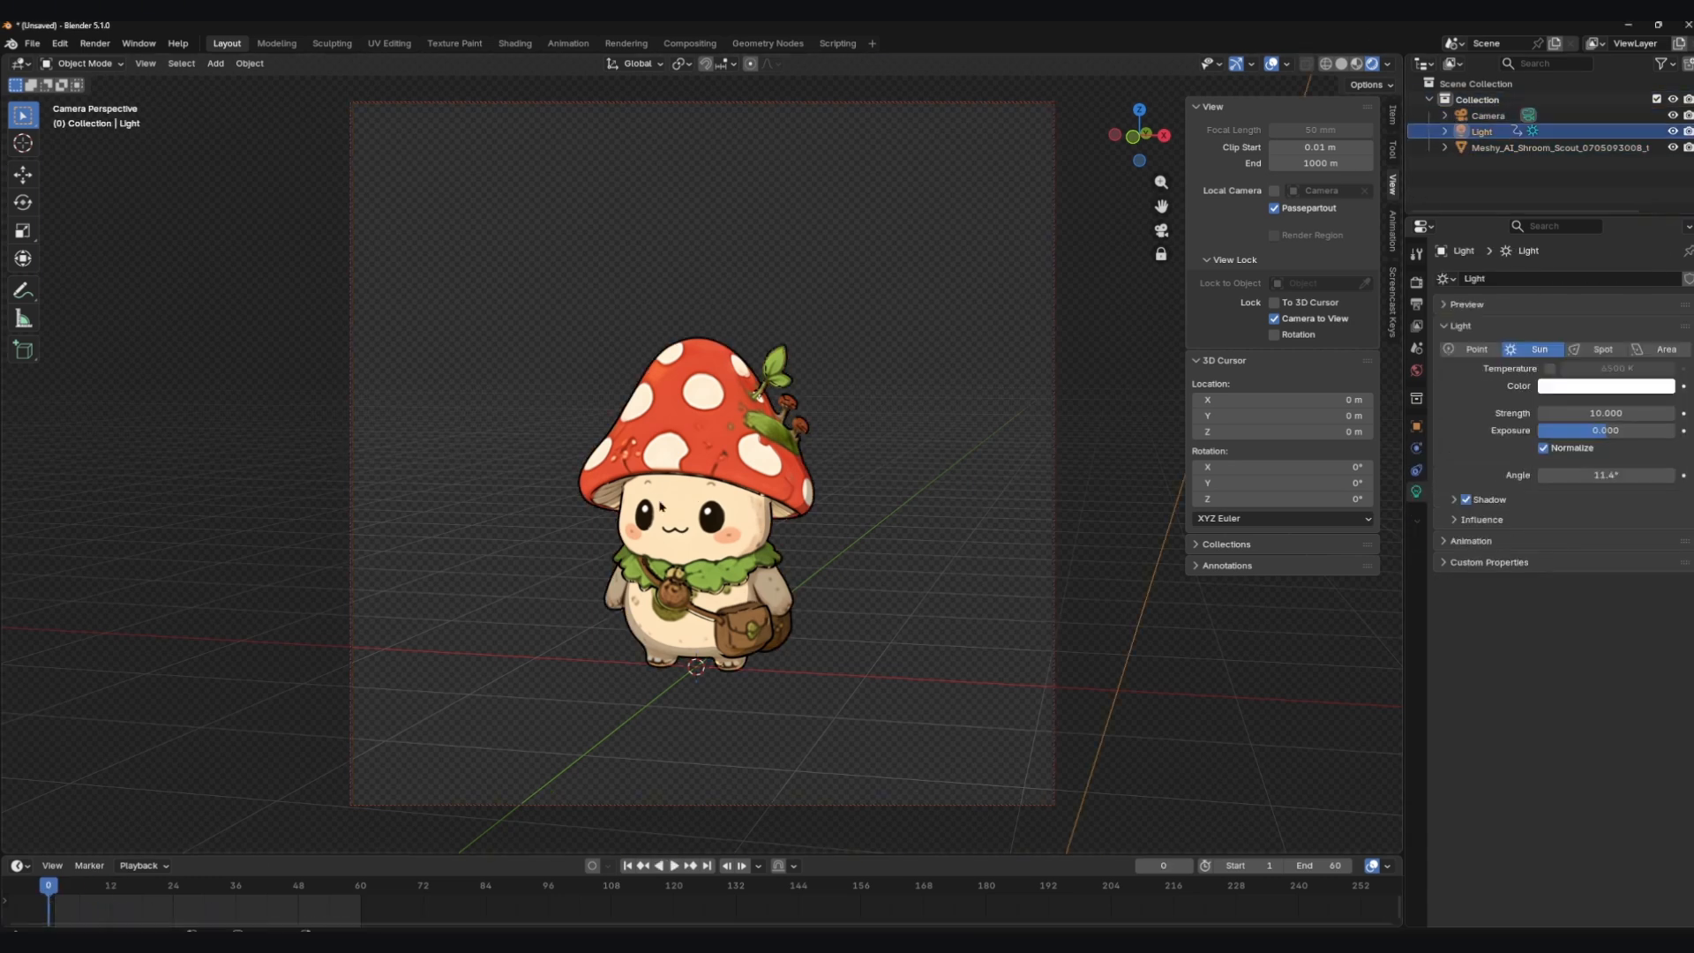
- Keyframe the mushroom model's rotation starting at frame 0 and play back its spin animation
left_click(661, 507)
left_click(1393, 115)
right_click(1285, 240)
left_click(1285, 242)
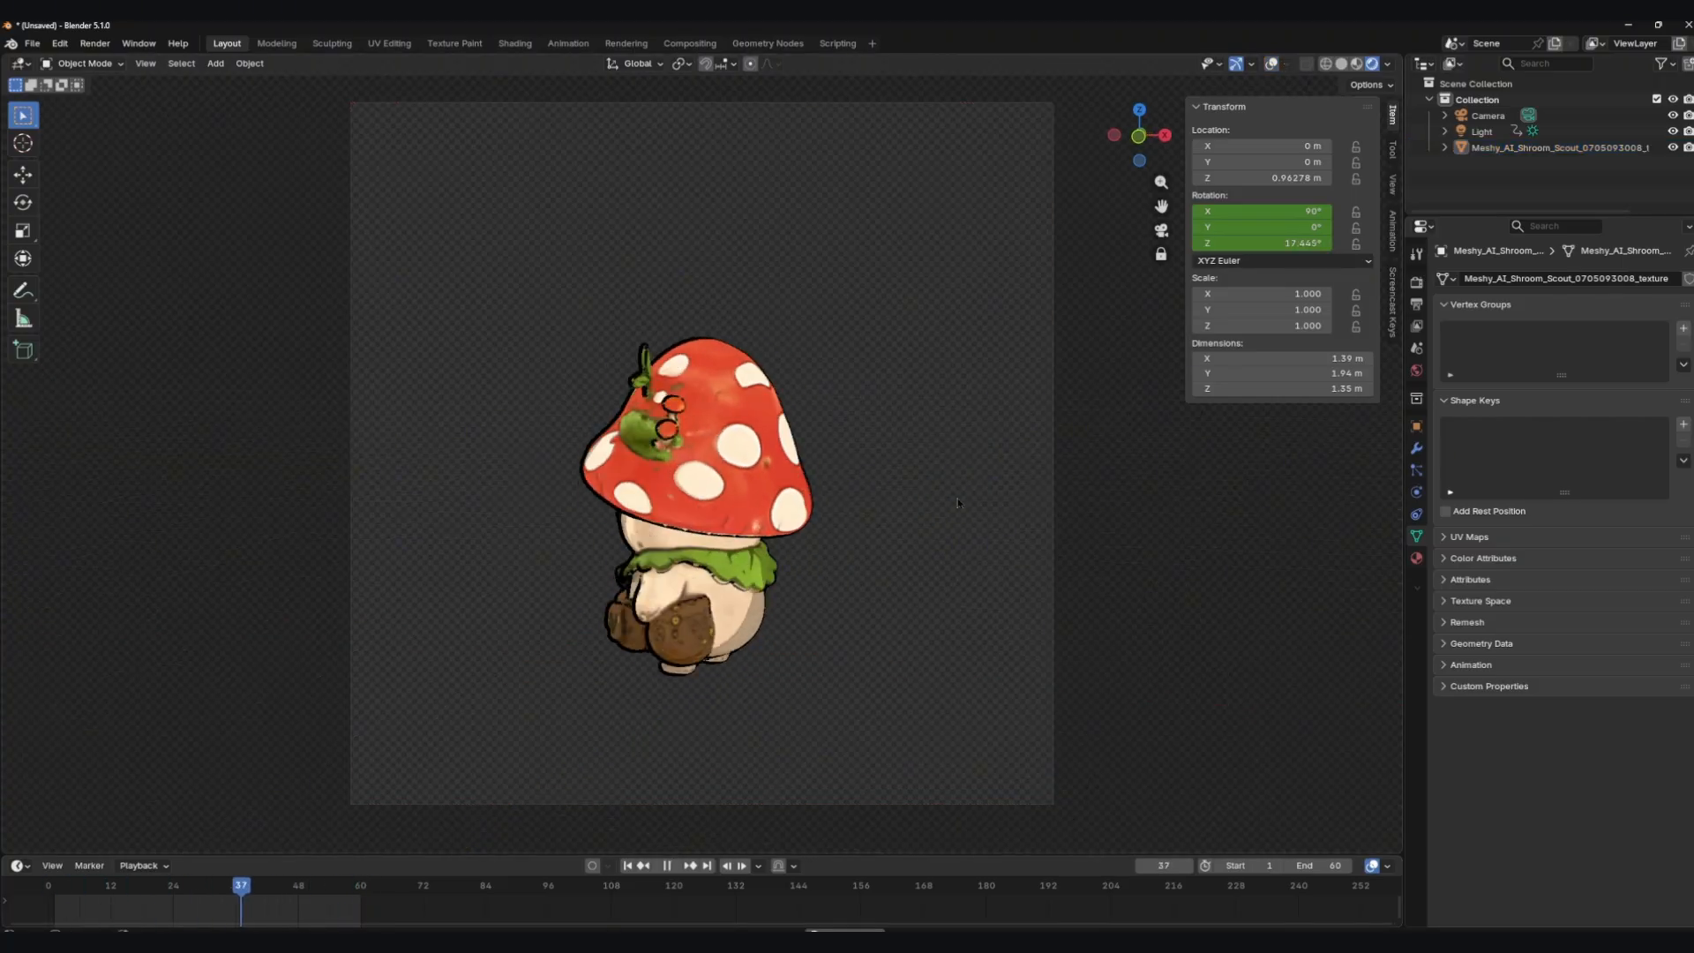
key("space")
key("space")
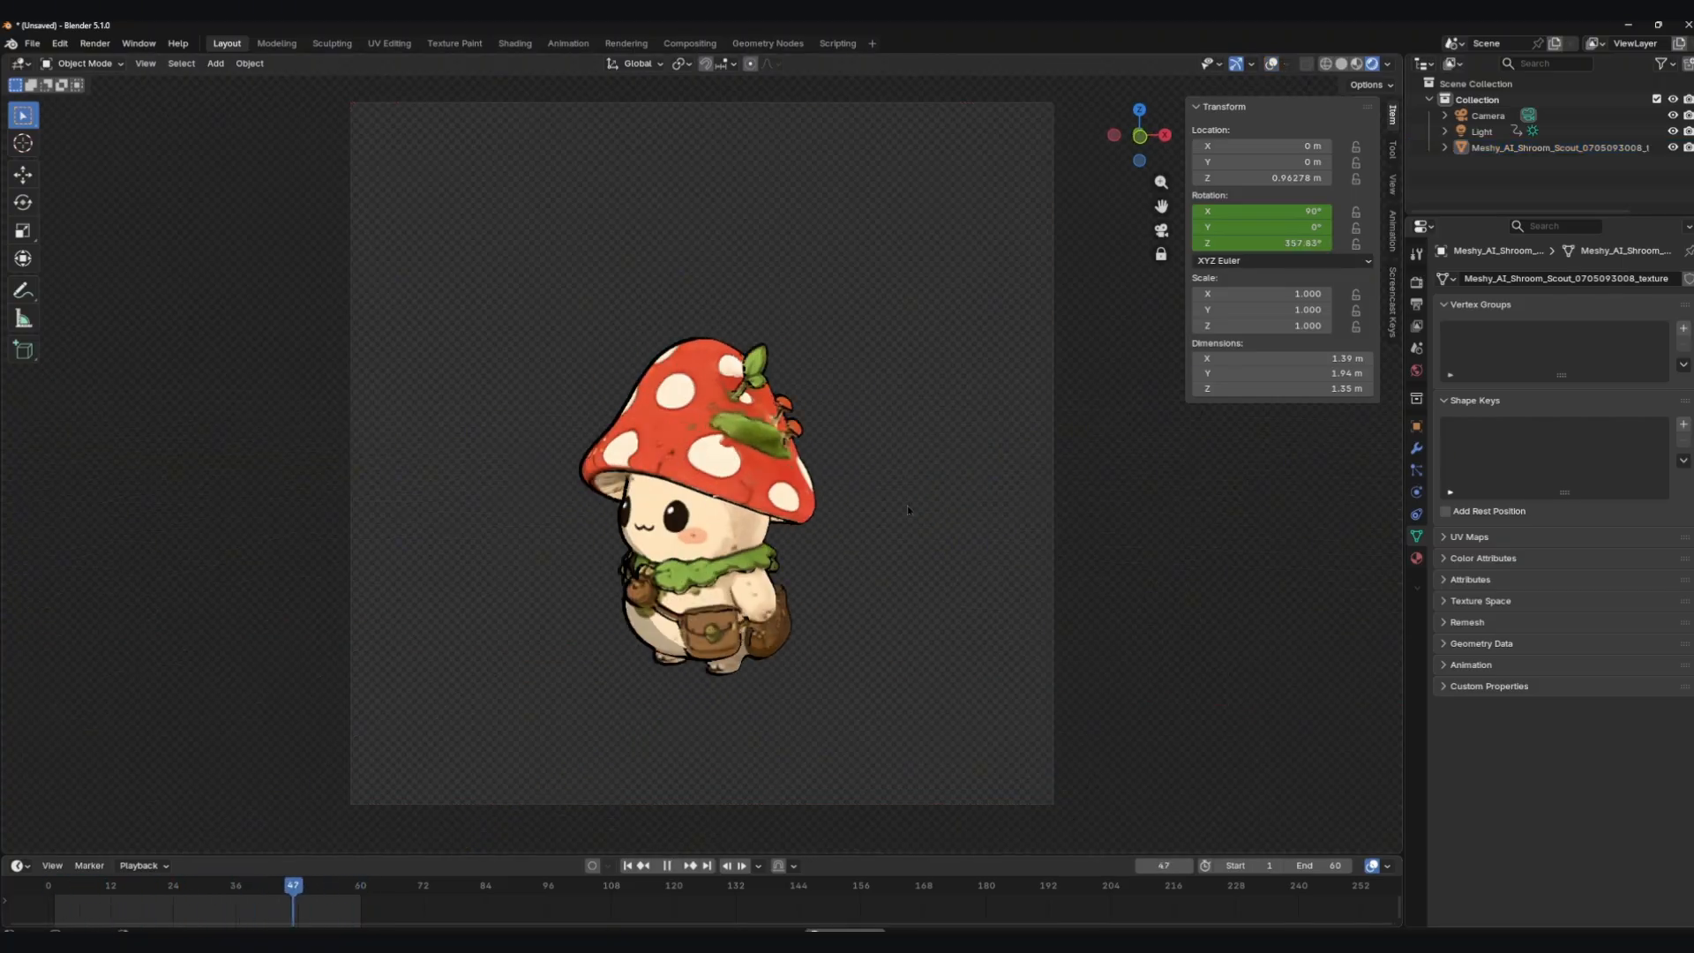